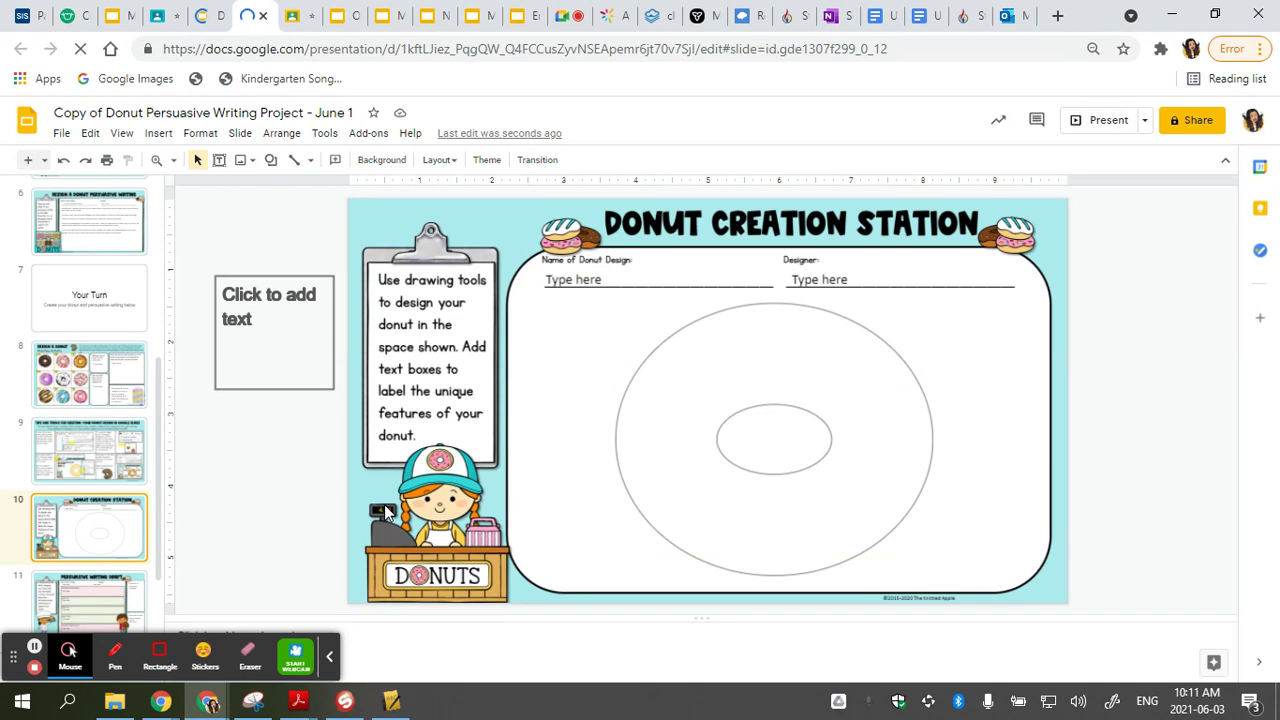
Select the plain donut outline on the 'Donut Creation Station' slide
left_click(694, 406)
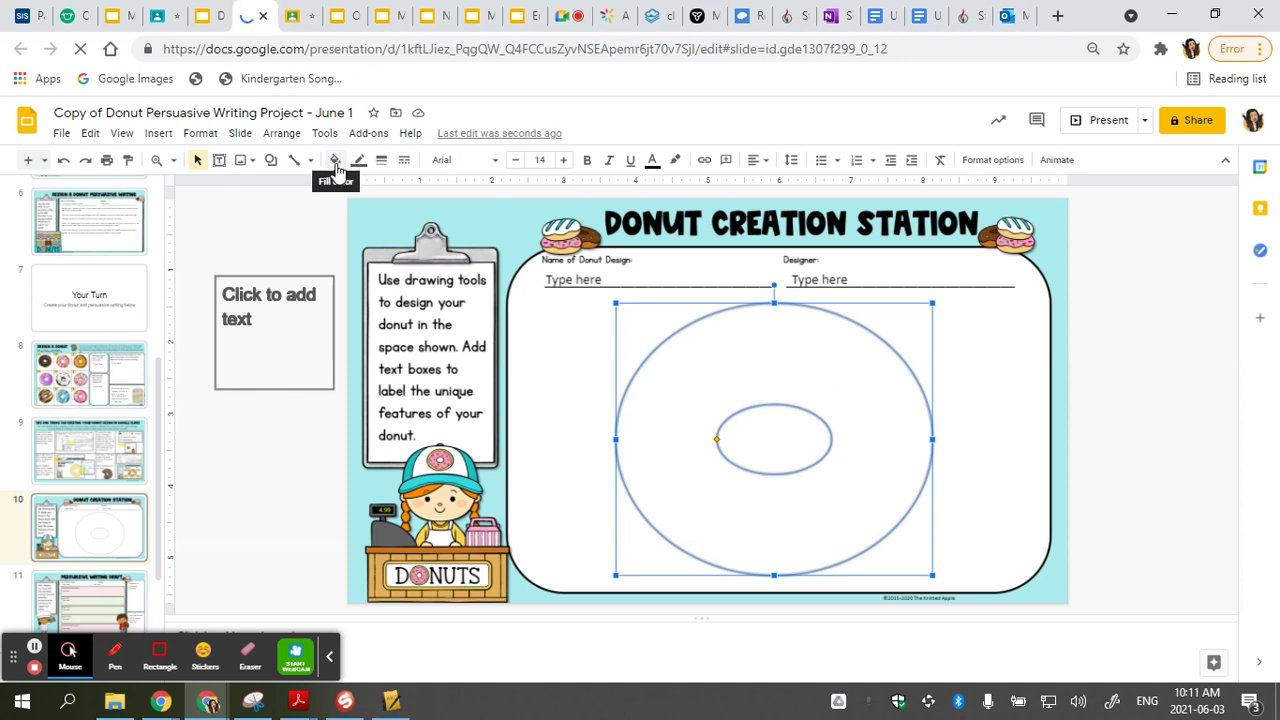
Fill the donut with a light orange 2 radial gradient after trying light blue 2, then deselect it
left_click(336, 162)
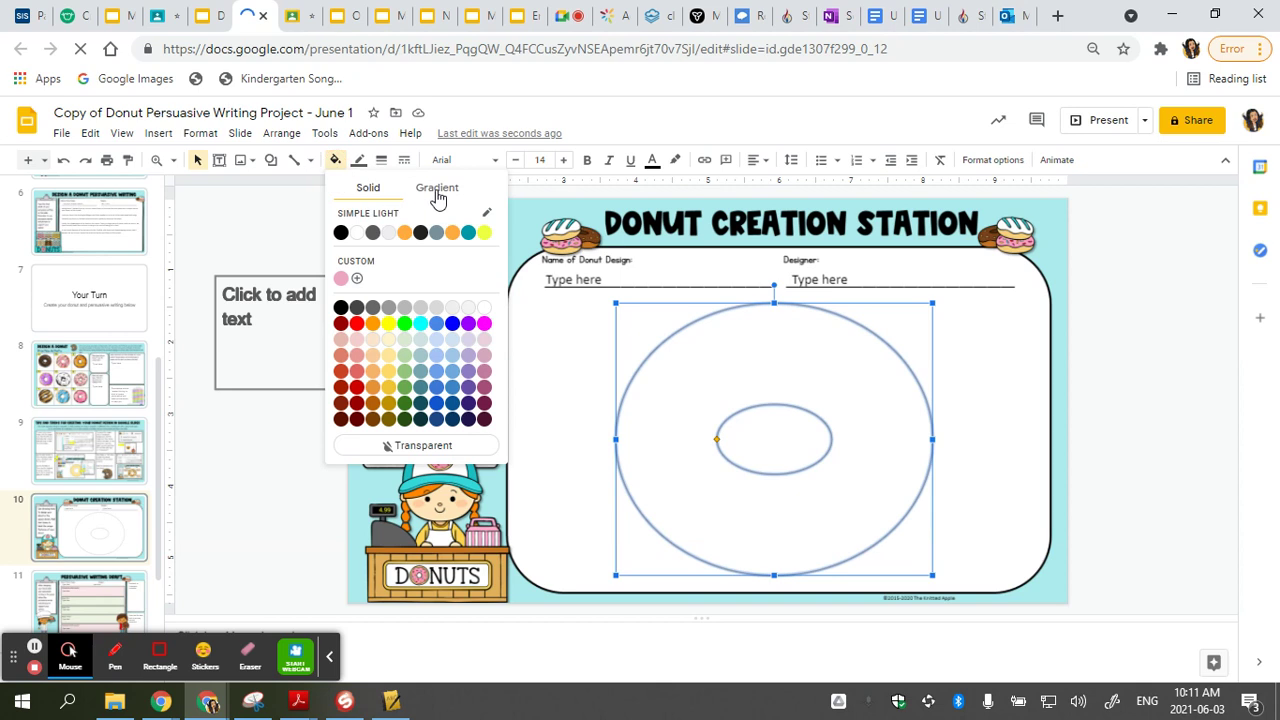
left_click(437, 190)
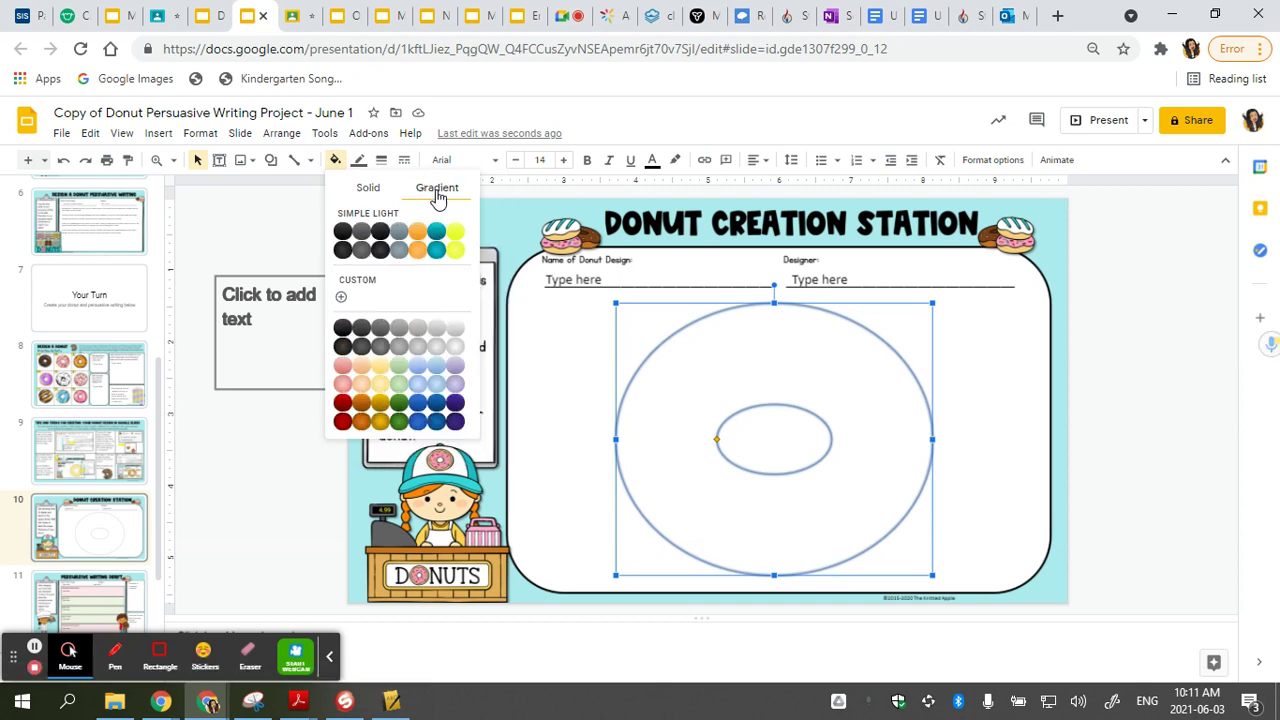
left_click(426, 388)
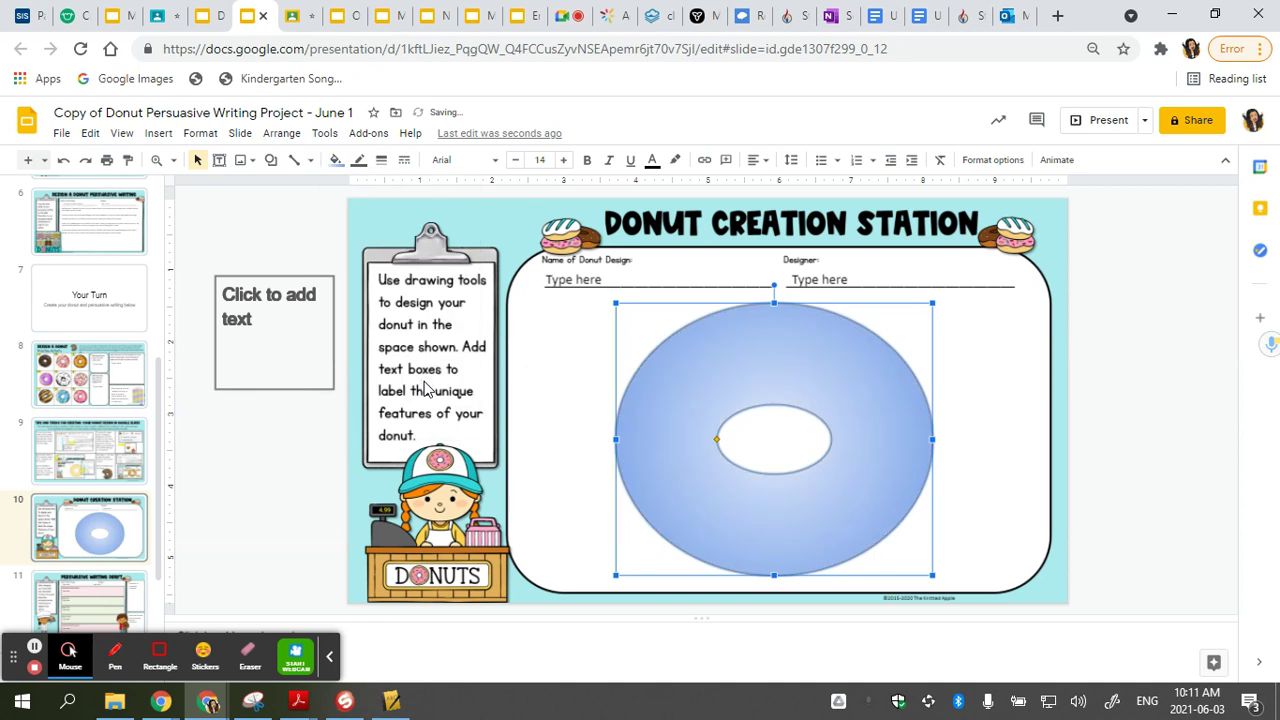
left_click(336, 160)
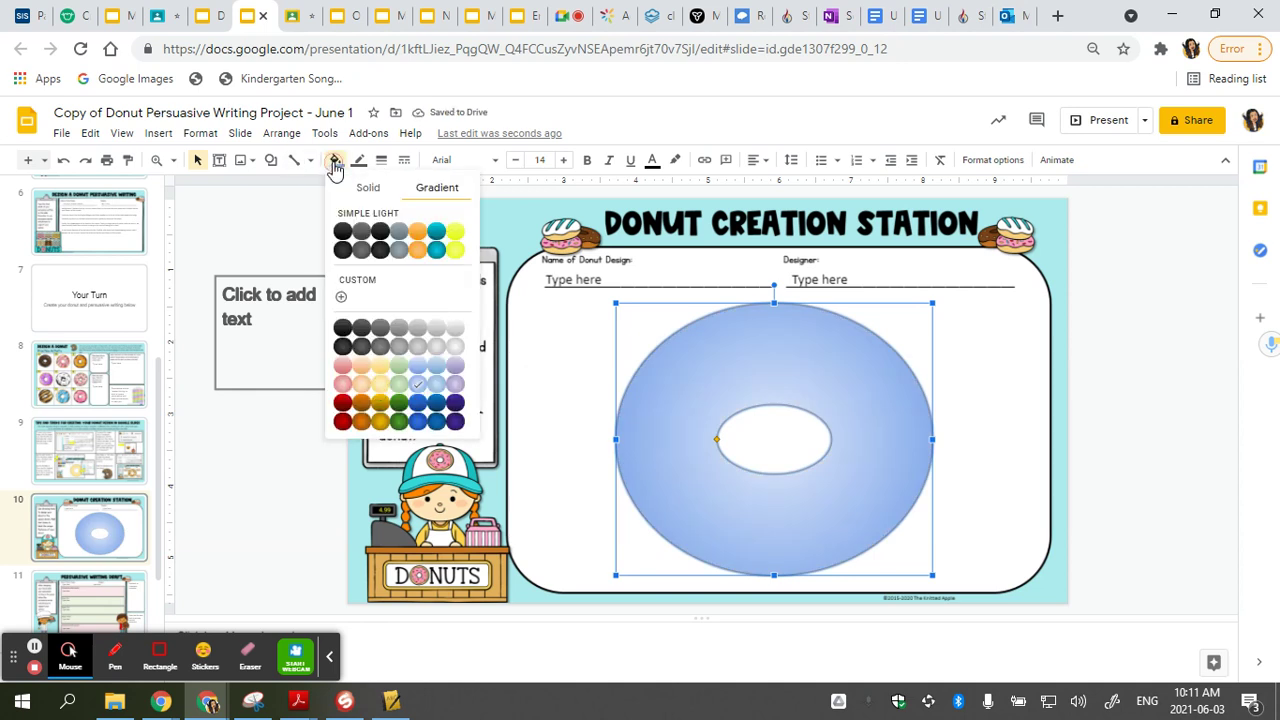
left_click(361, 386)
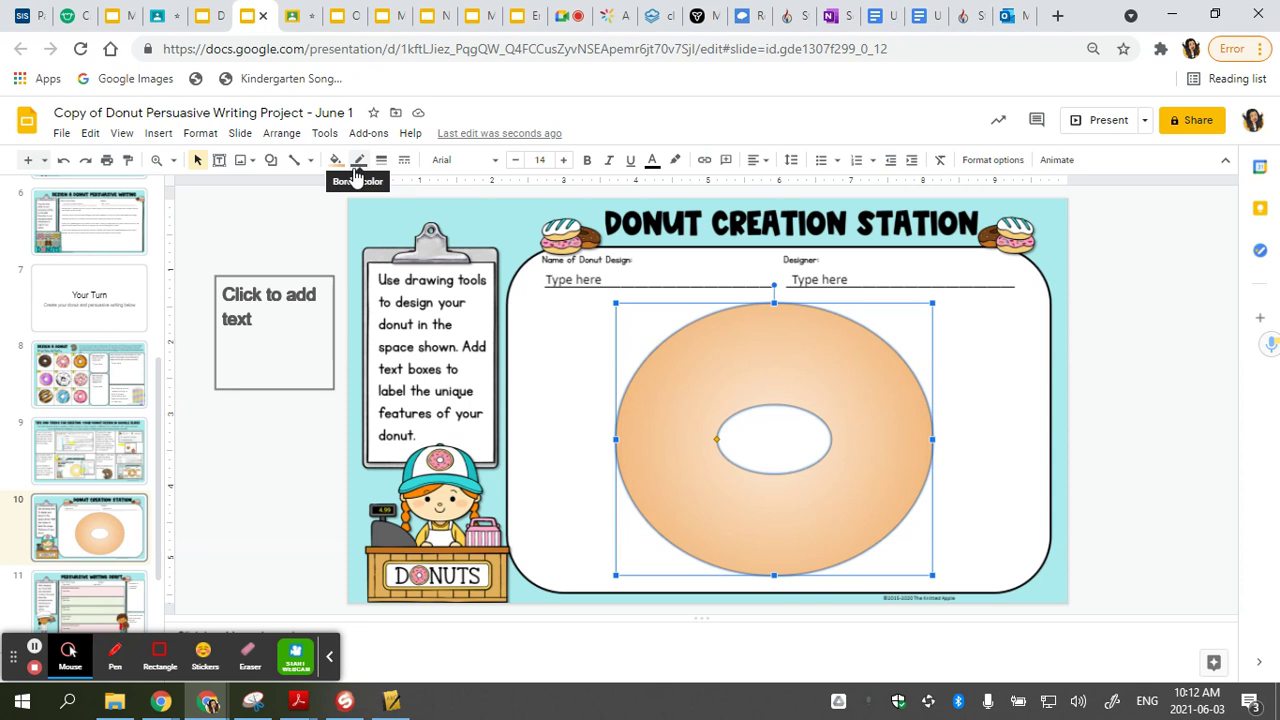
left_click(355, 168)
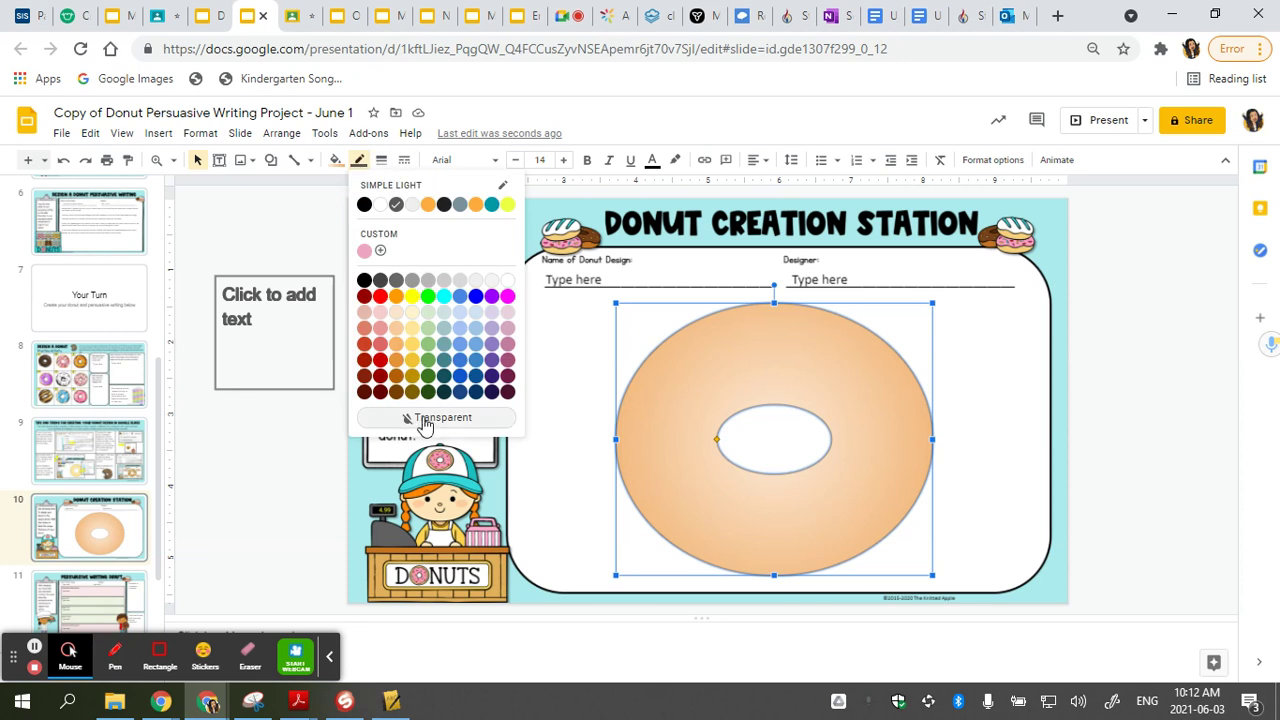
left_click(311, 230)
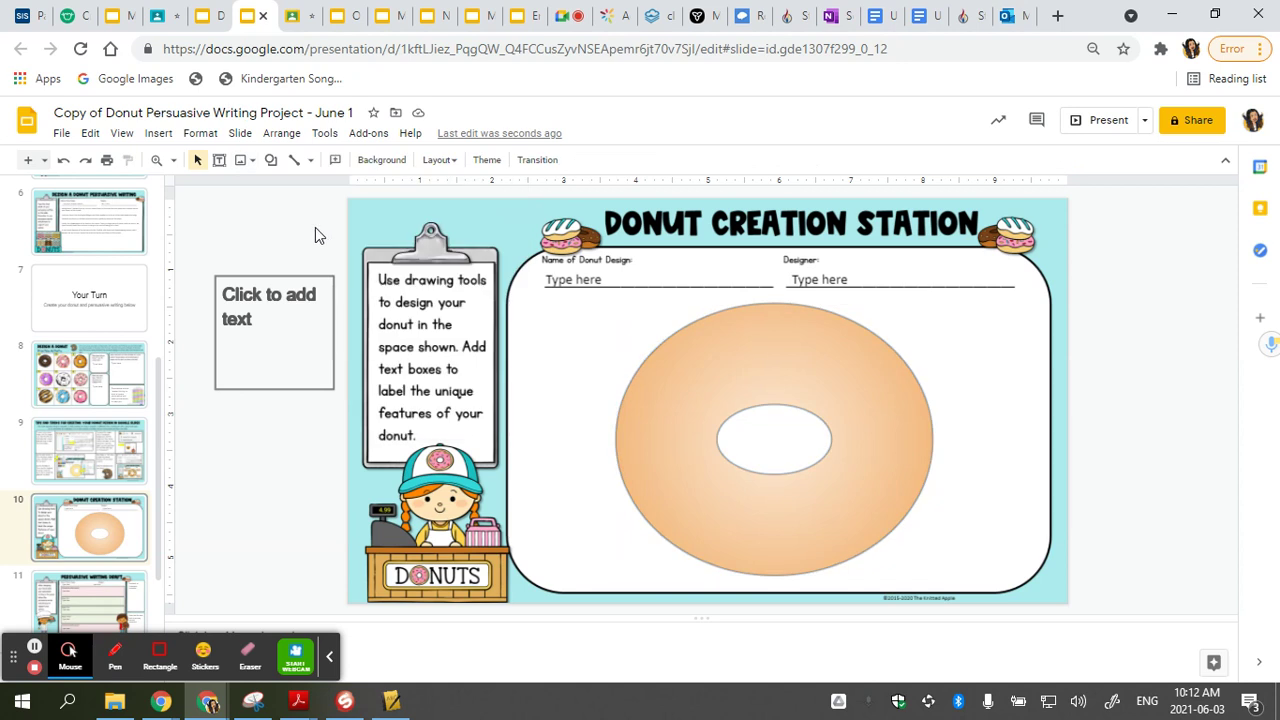
Draw a freehand scribble squiggle around the donut ring
left_click(302, 168)
left_click(311, 162)
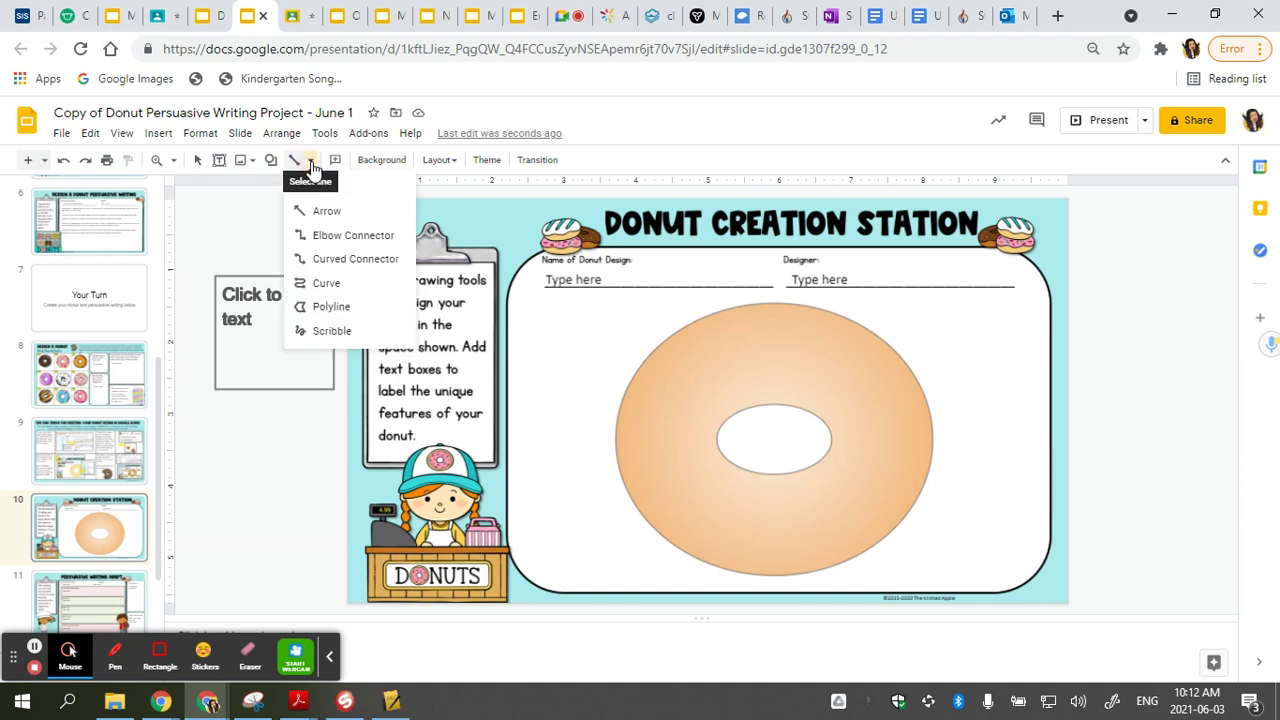
left_click(312, 165)
left_click(312, 165)
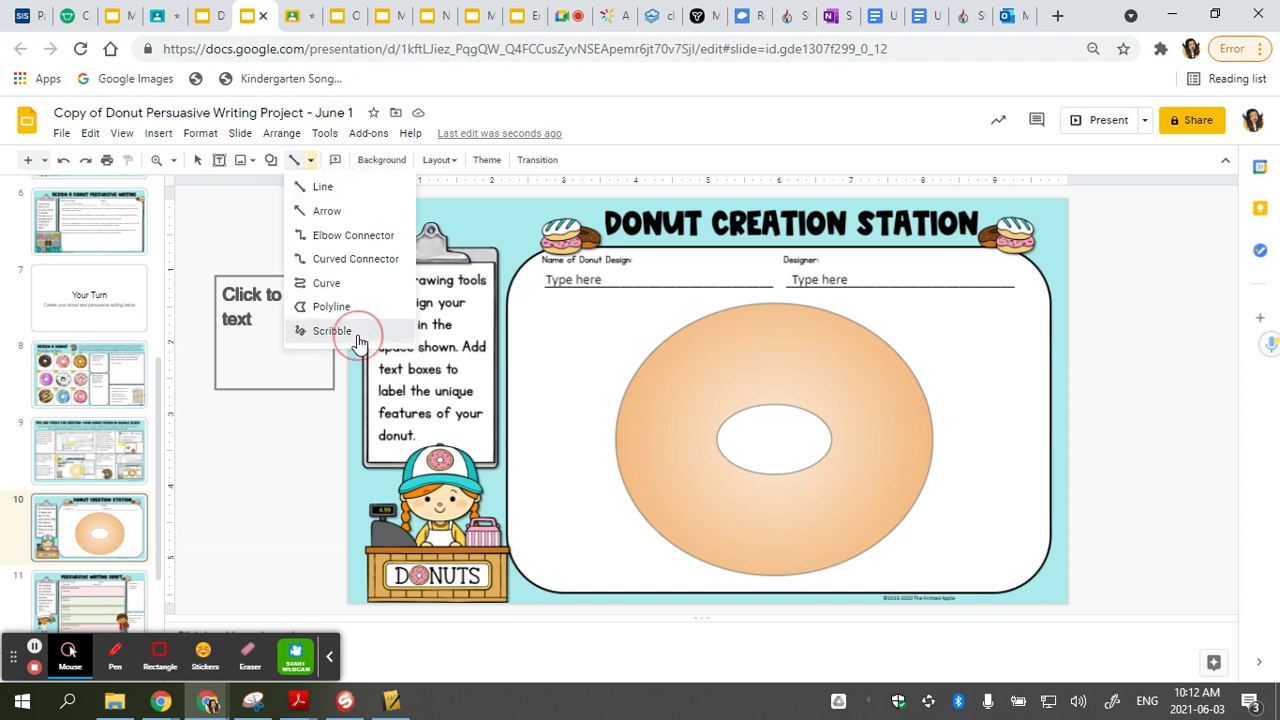
left_click(330, 328)
mouse_move(663, 377)
left_mouse_down()
mouse_move(649, 443)
mouse_move(677, 489)
mouse_move(723, 471)
mouse_move(763, 514)
mouse_move(814, 514)
mouse_move(898, 447)
mouse_move(846, 380)
mouse_move(837, 340)
mouse_move(843, 409)
mouse_move(776, 424)
mouse_move(748, 340)
mouse_move(723, 380)
mouse_move(633, 355)
left_mouse_up()
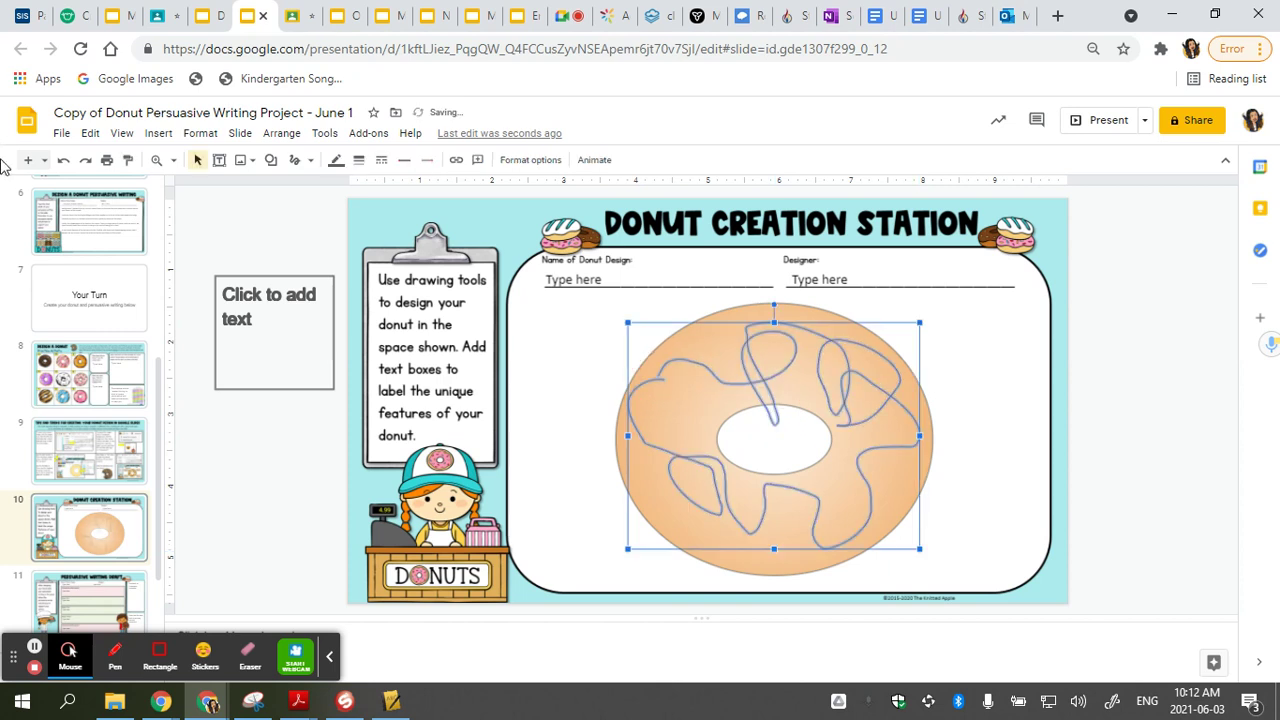
Make the scribble 24px thick and pink, then deselect it
left_click(360, 163)
left_click(384, 356)
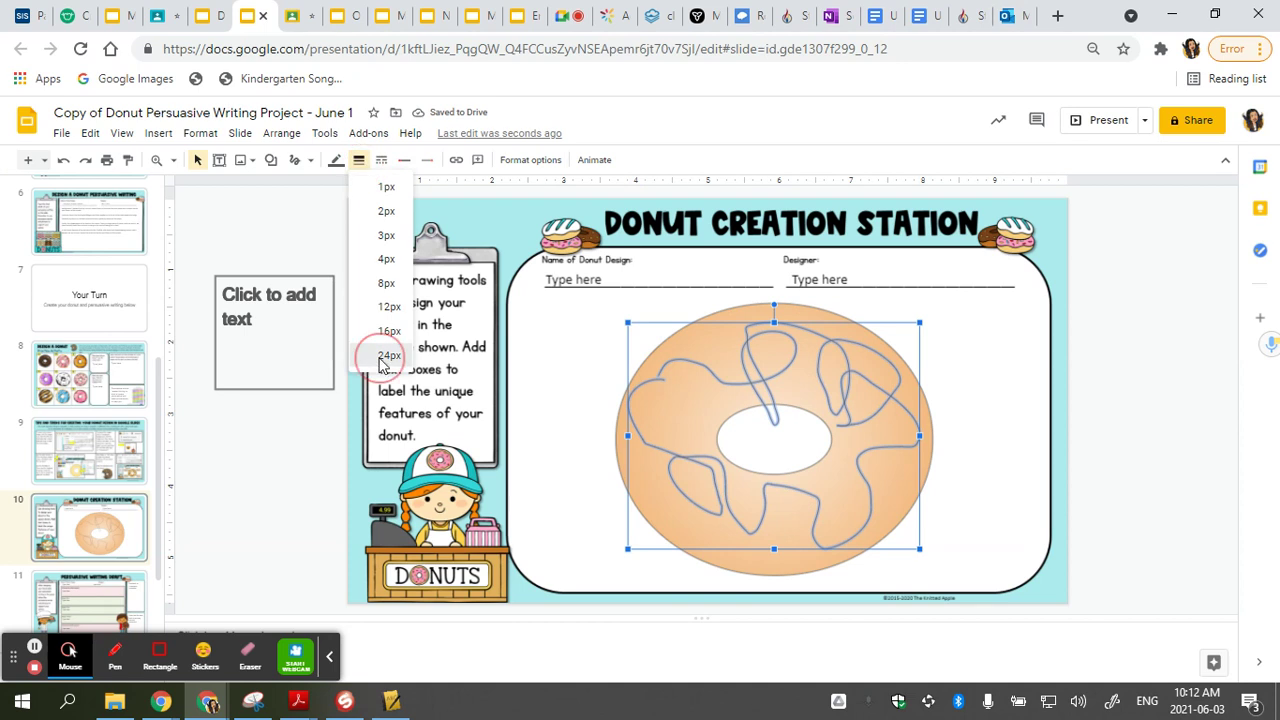
left_click(336, 160)
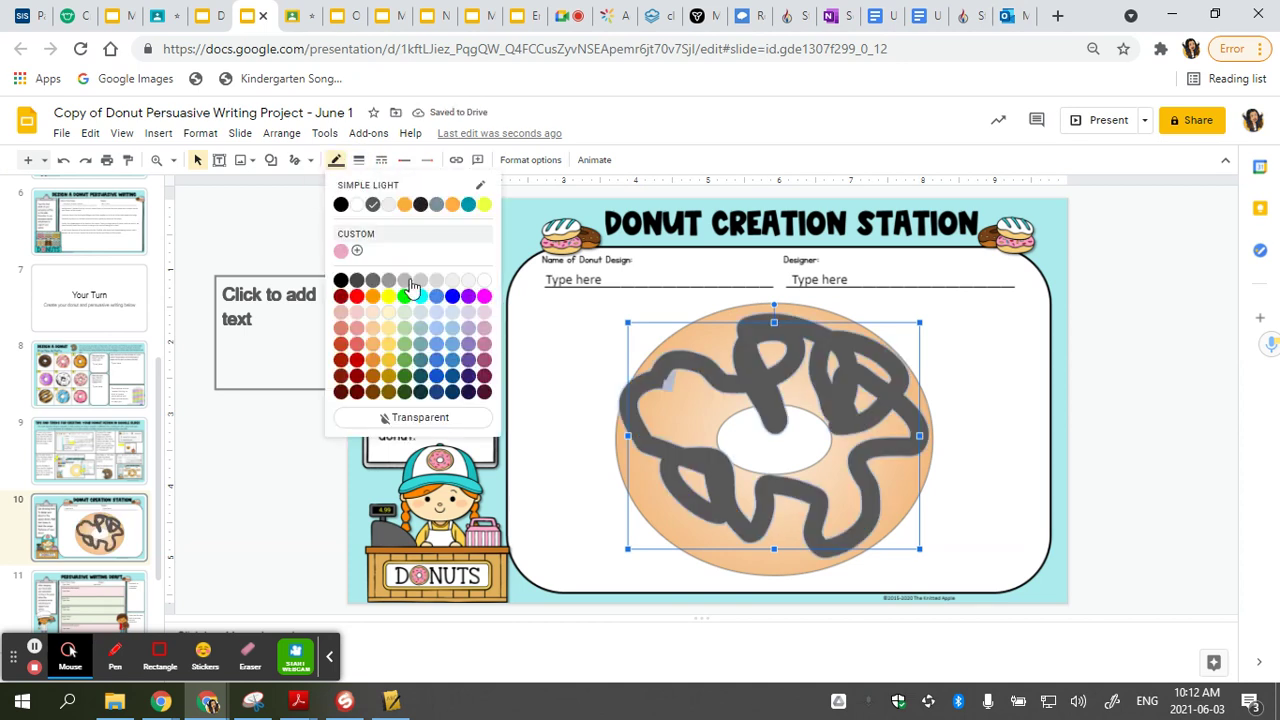
left_click(341, 251)
left_click(315, 243)
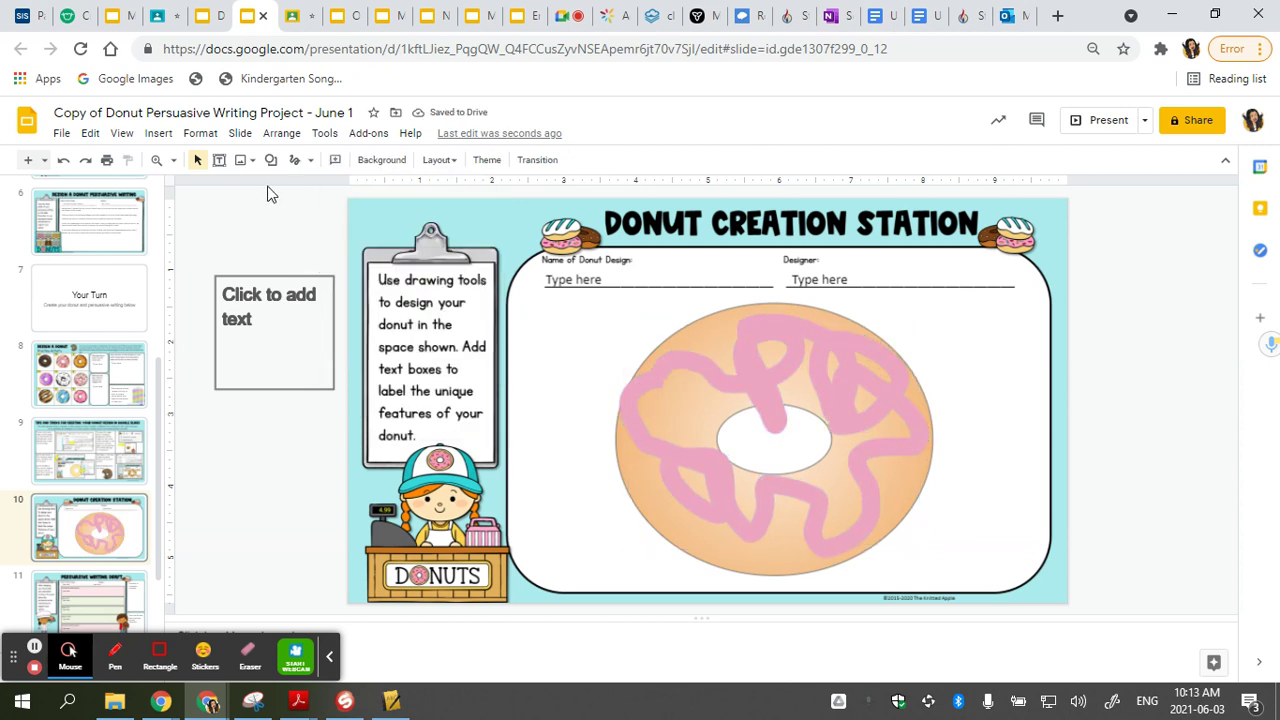
Draw a small oval on the donut's upper-right icing and fill it cyan
left_click(150, 133)
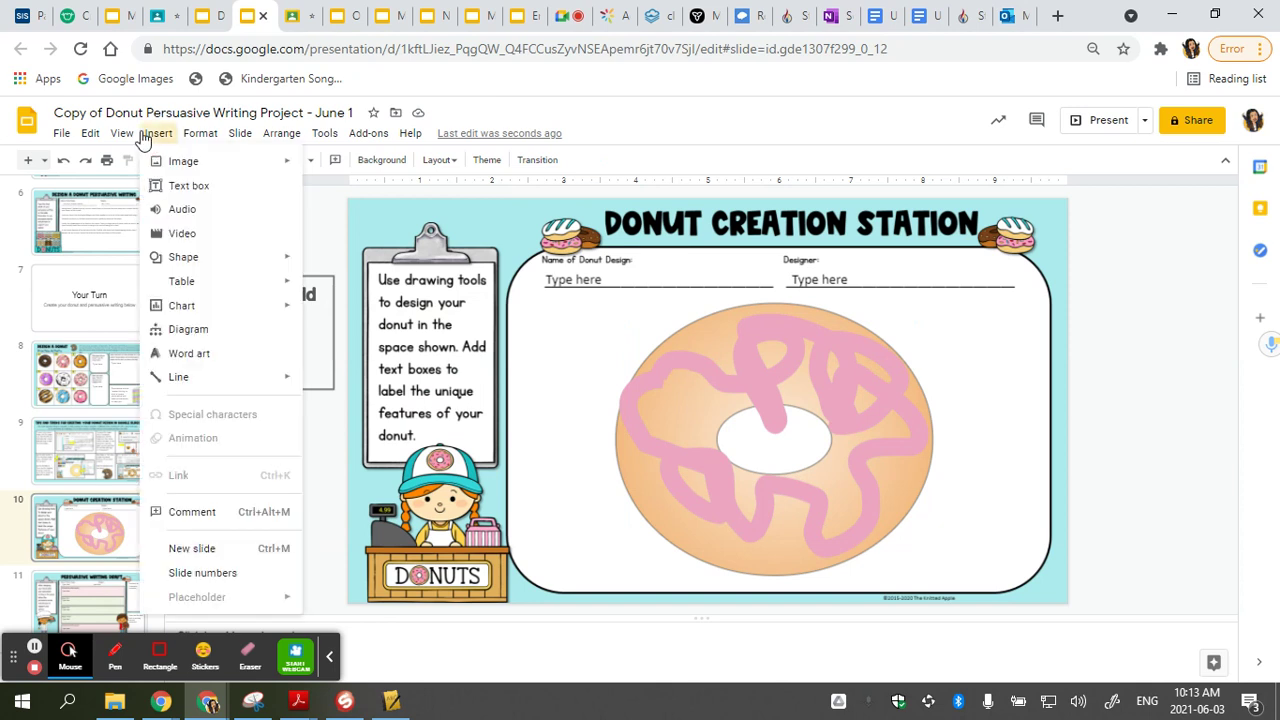
mouse_move(200, 268)
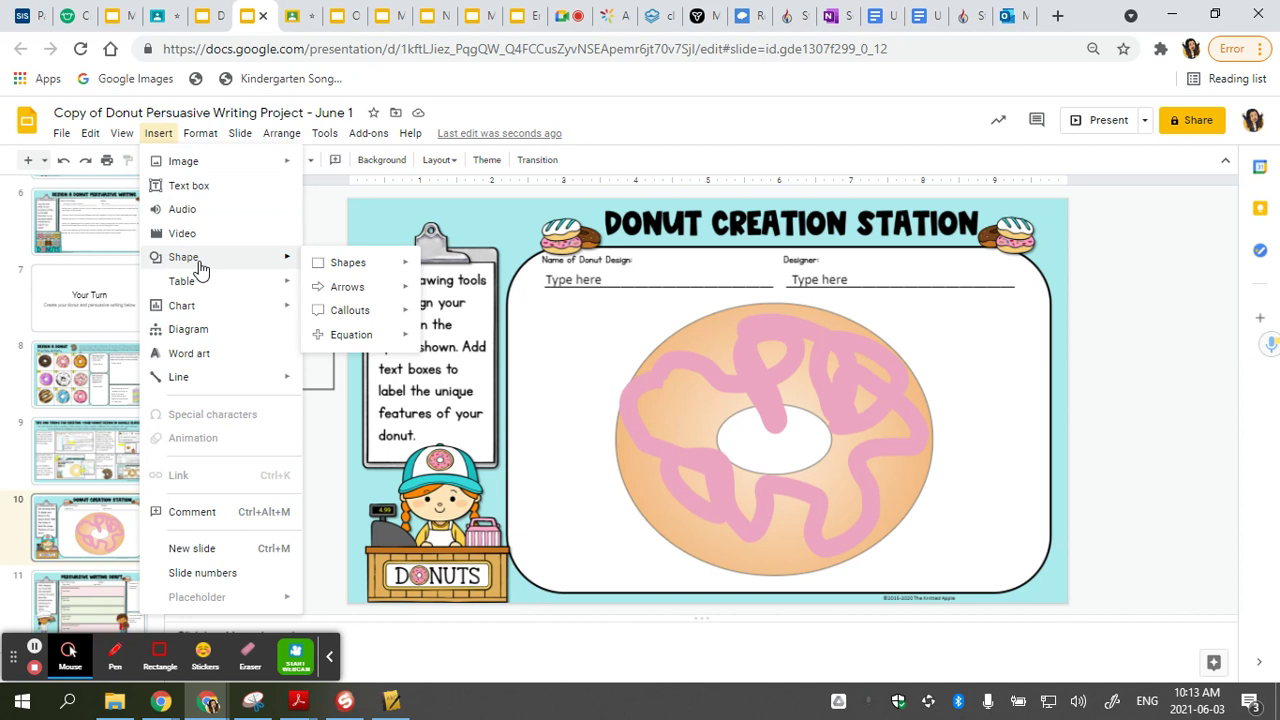
mouse_move(346, 274)
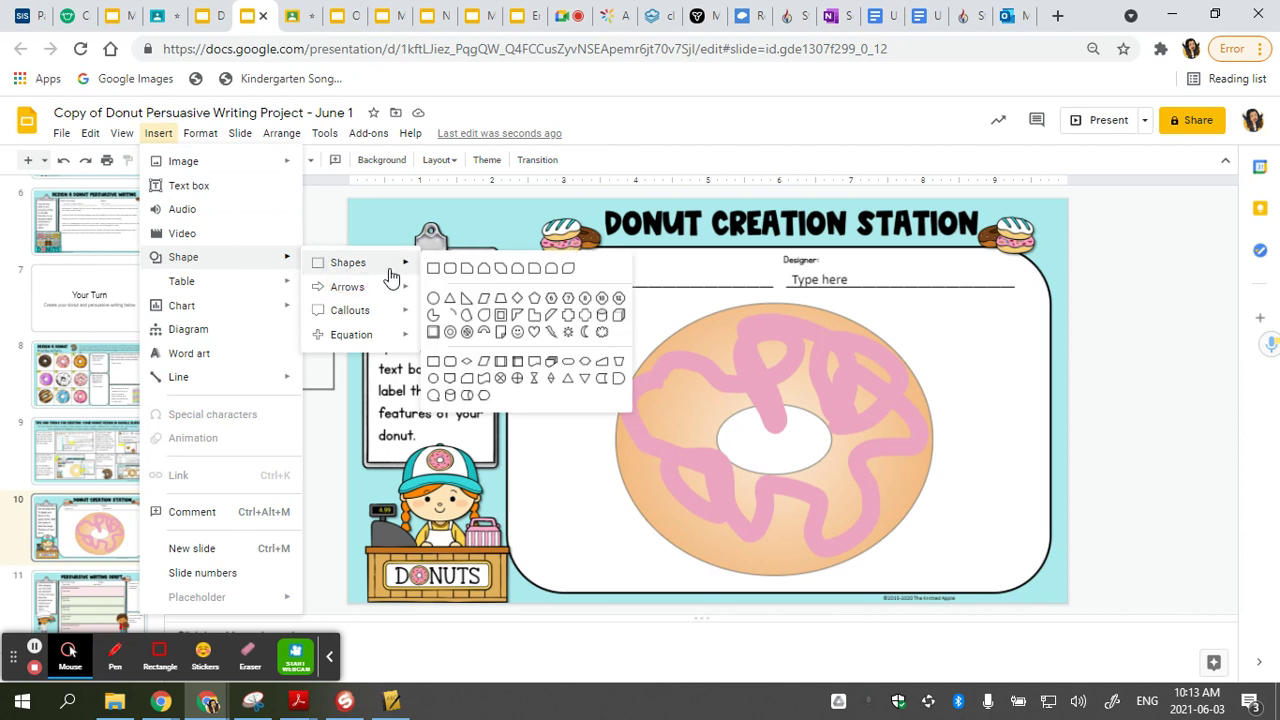
left_click(434, 302)
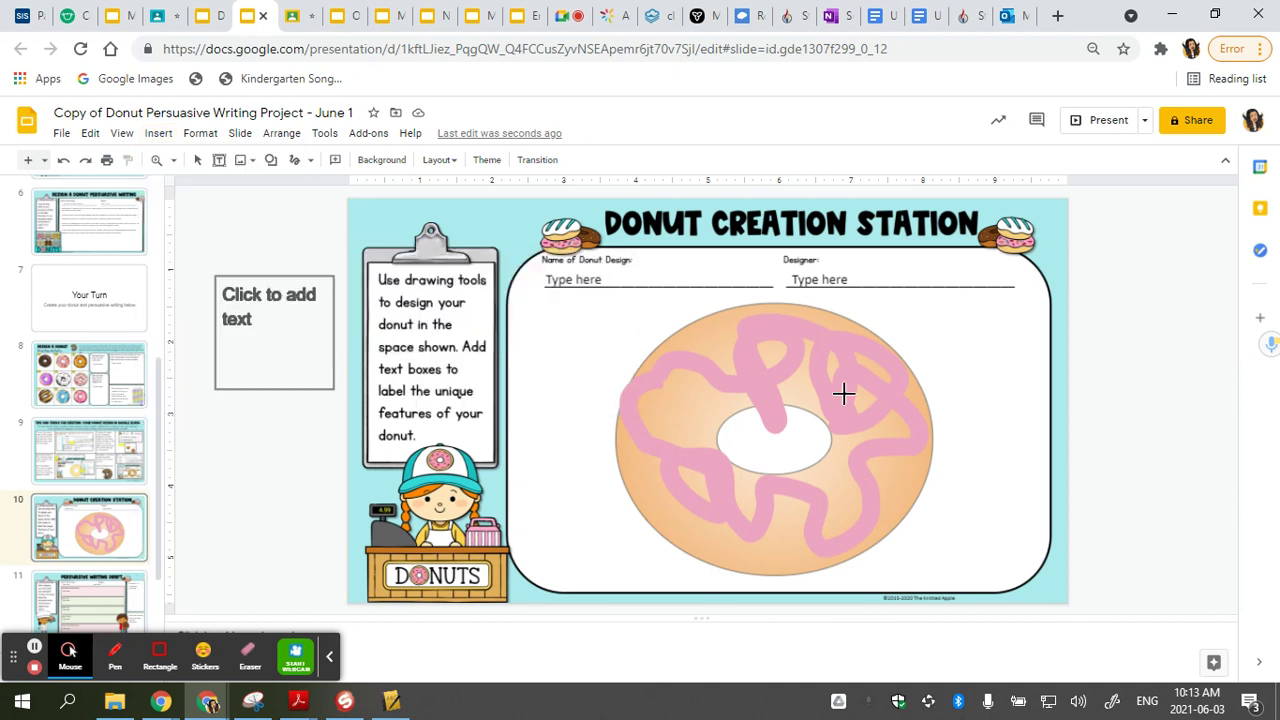
left_click_drag(852, 378, 883, 417)
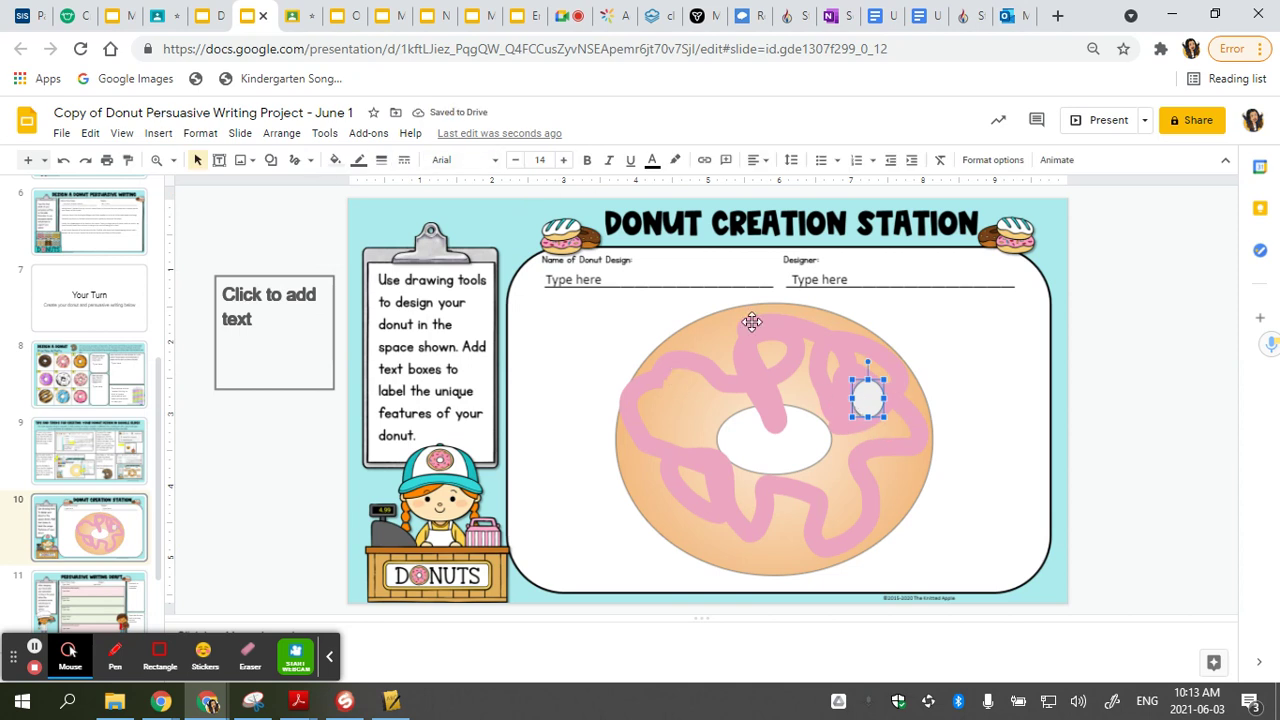
left_click(335, 160)
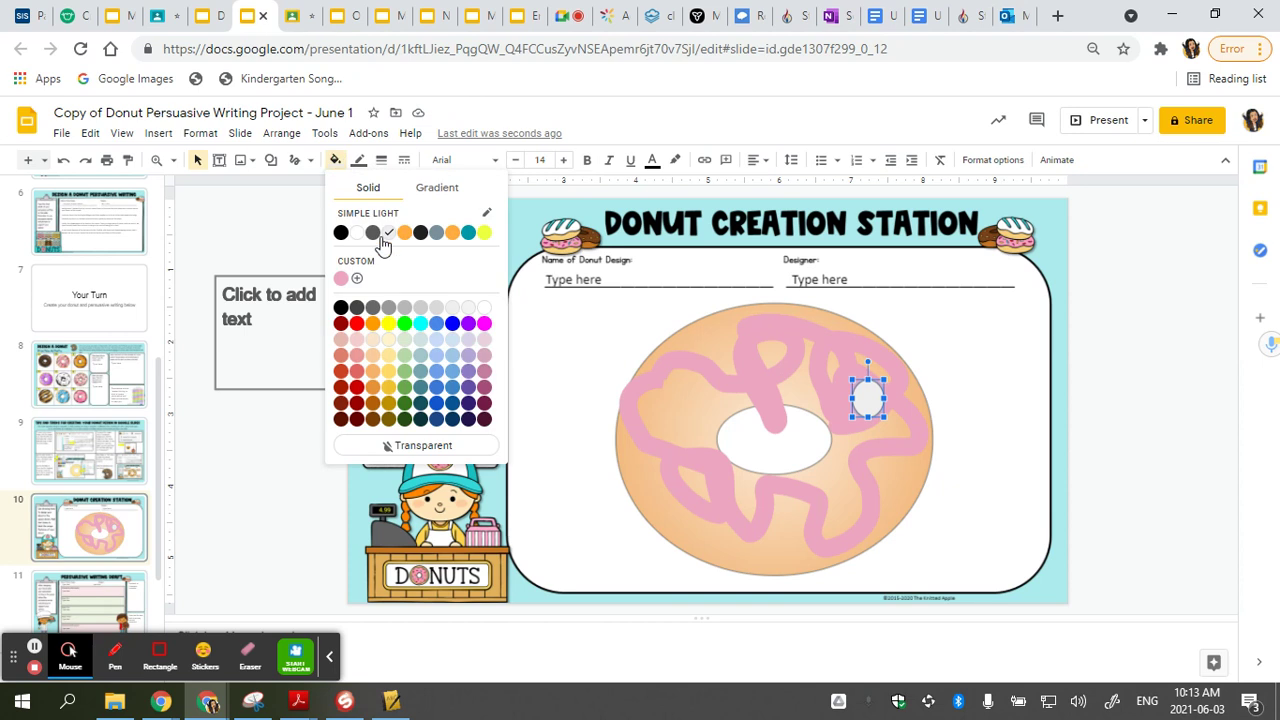
left_click(421, 323)
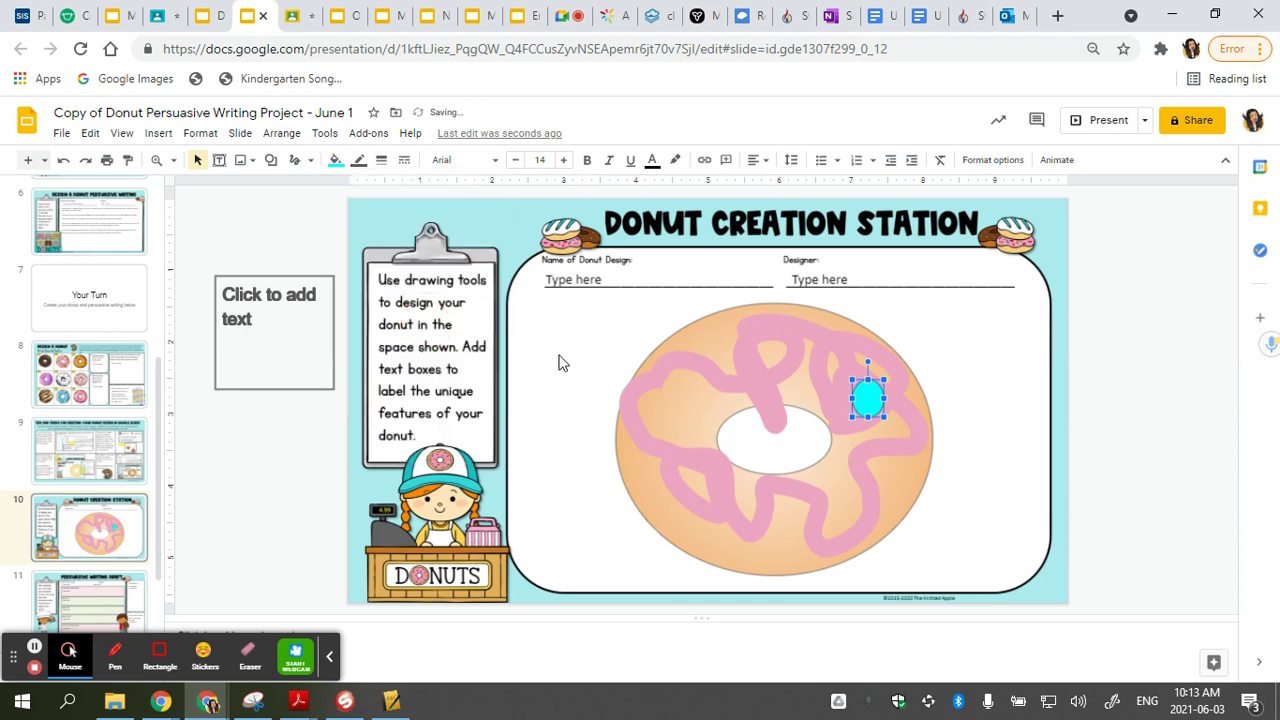
Copy the cyan oval and paste three copies, placing them around the donut's icing
right_click(866, 402)
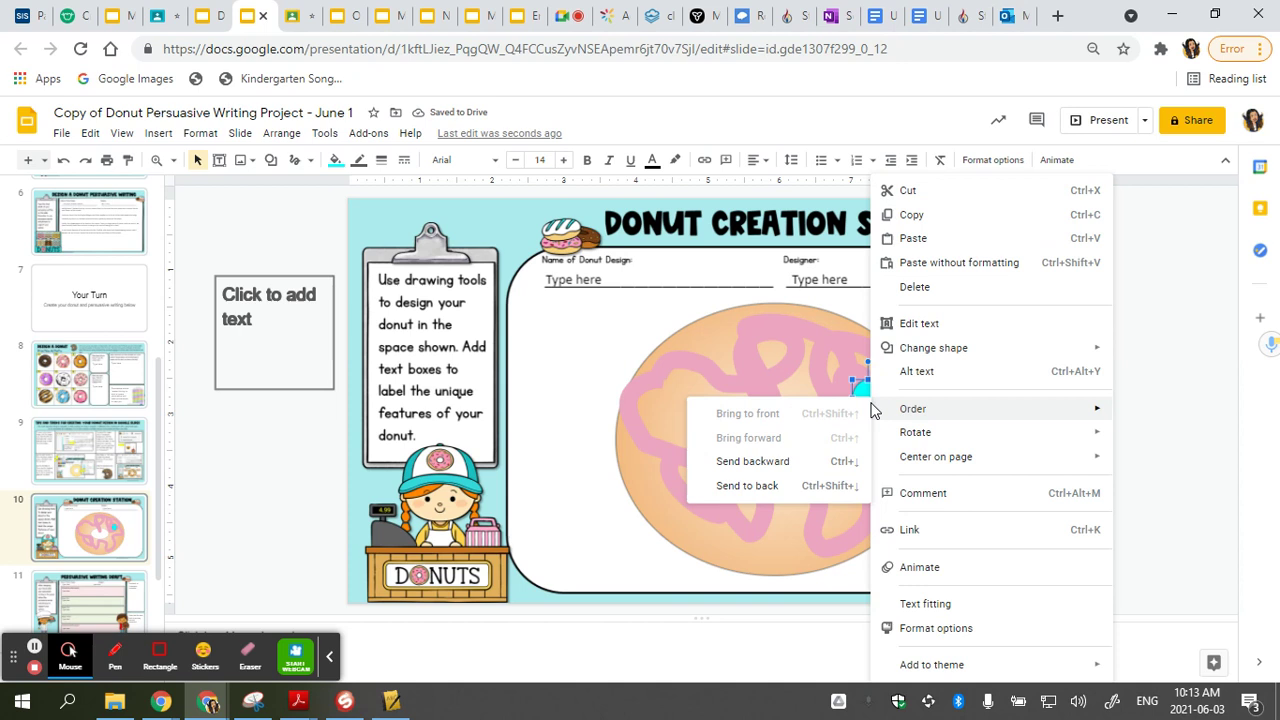
left_click(918, 218)
right_click(657, 312)
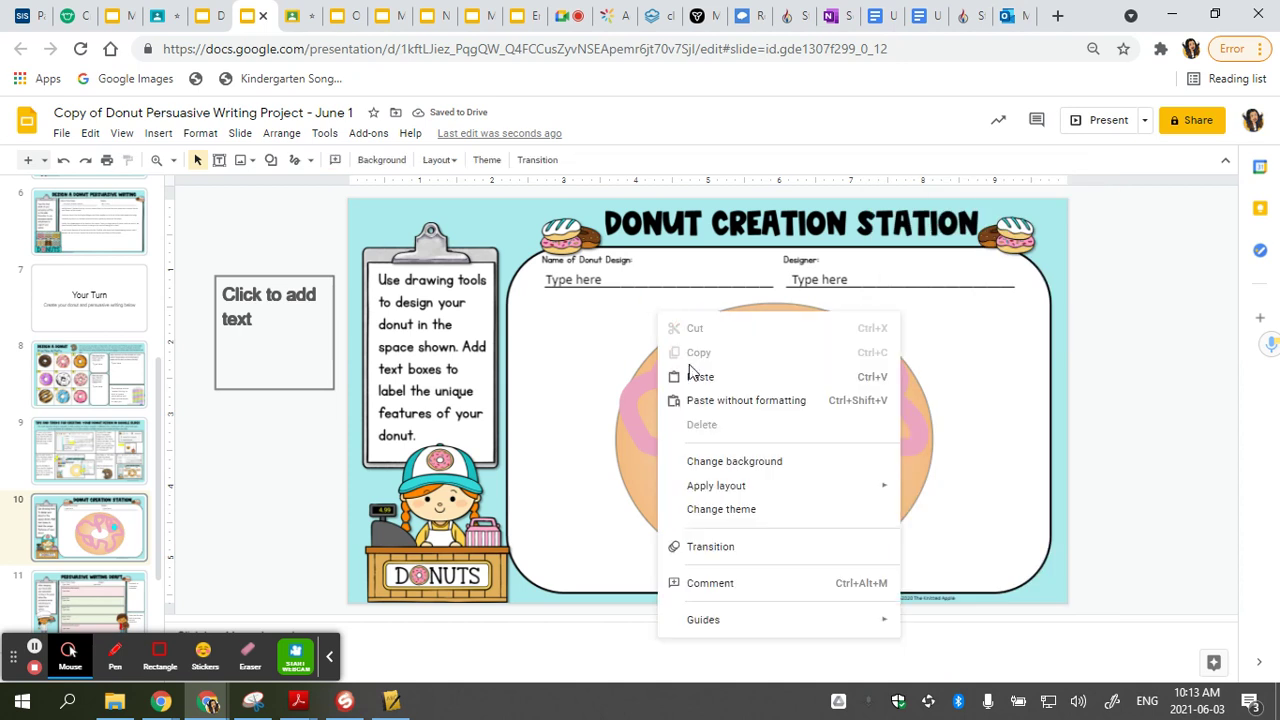
left_click(697, 372)
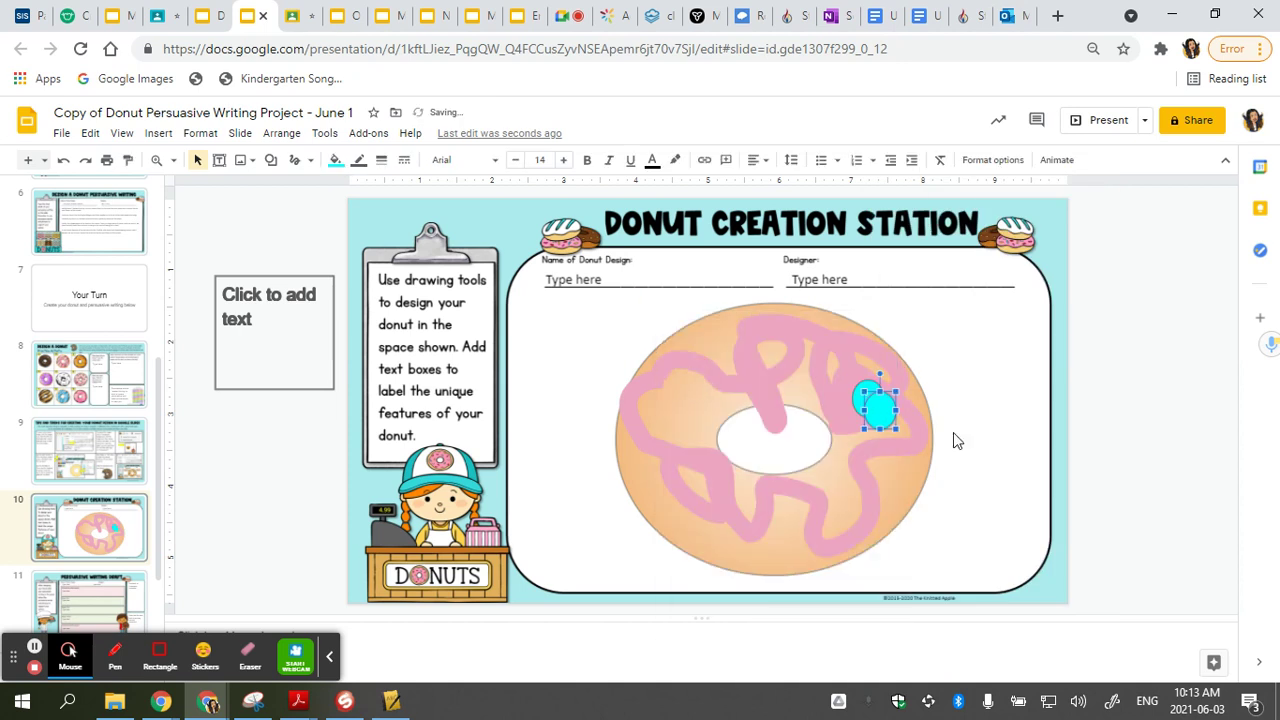
left_click_drag(857, 481, 855, 495)
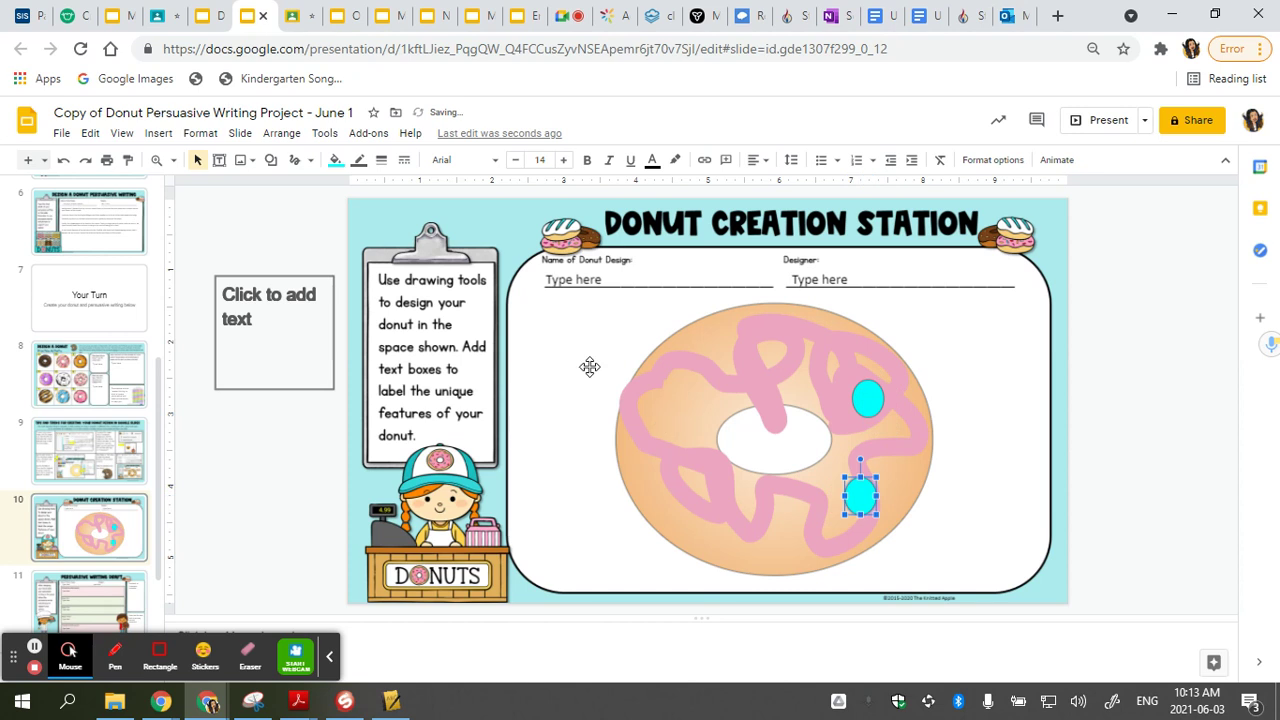
right_click(588, 358)
left_click(622, 422)
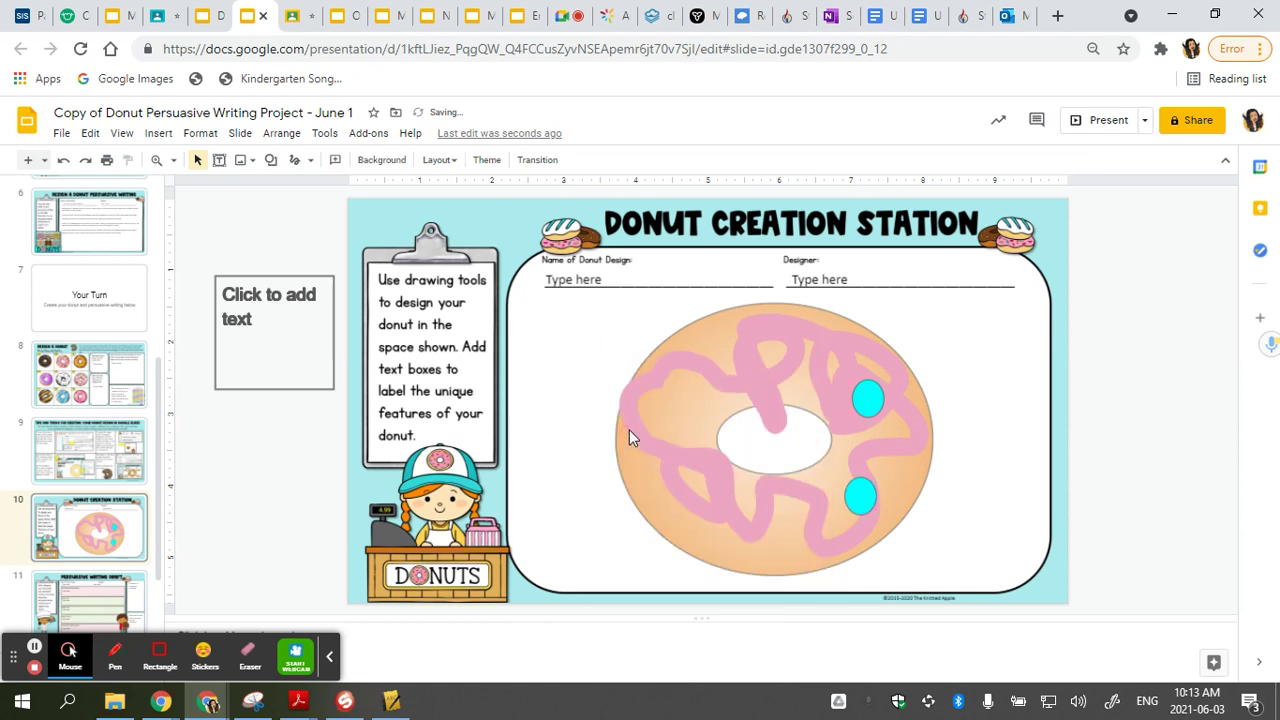
left_click_drag(833, 417, 640, 398)
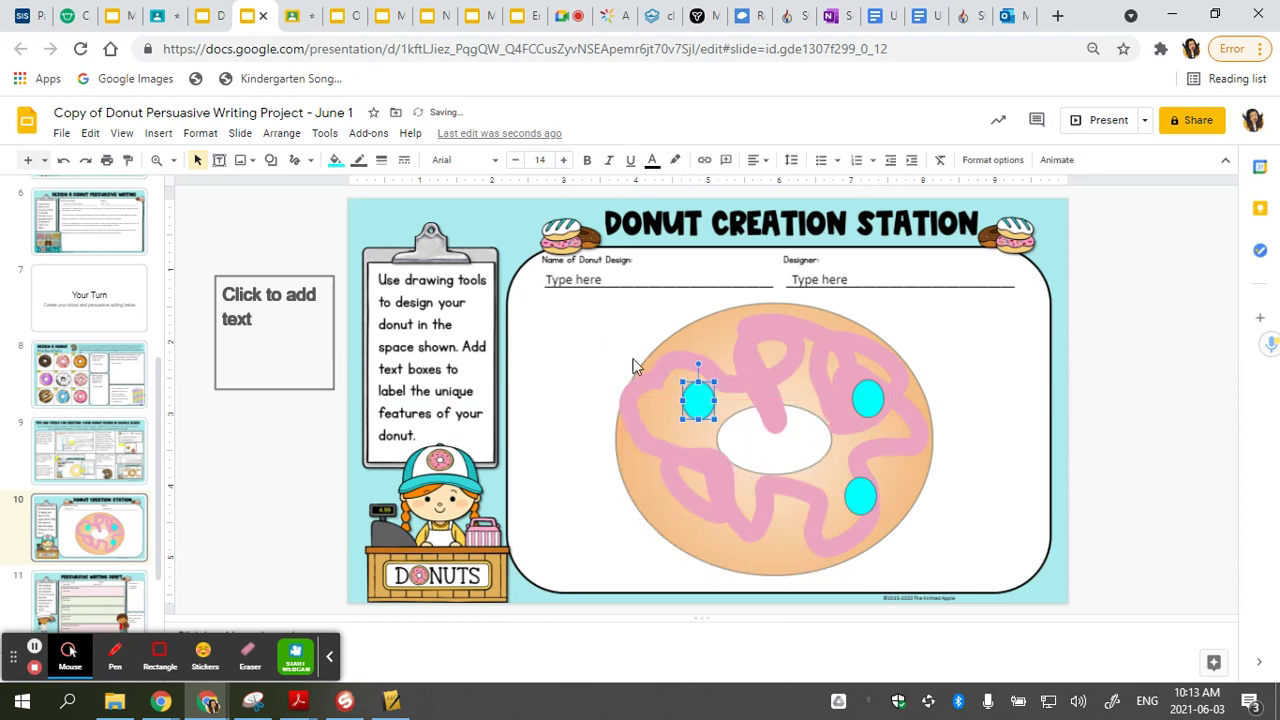
right_click(602, 338)
left_click(644, 398)
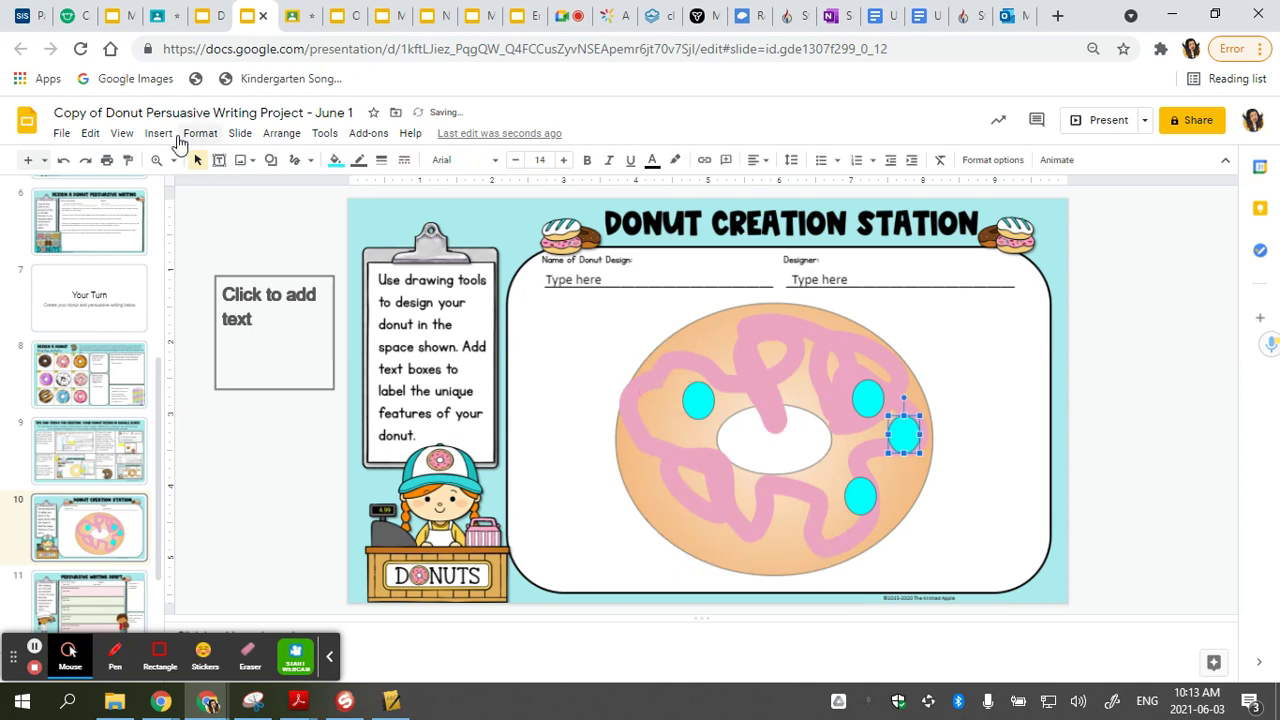
Draw a yellow lightning bolt shape on the donut's lower left
left_click(160, 135)
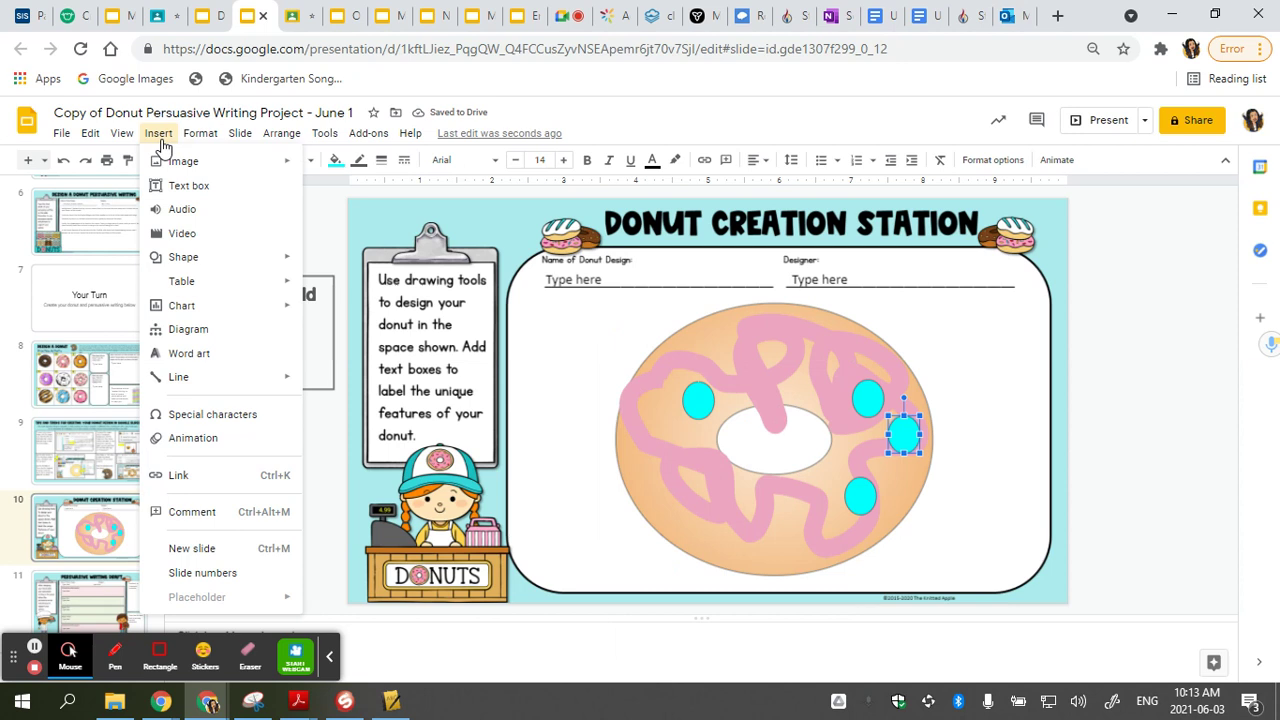
mouse_move(186, 263)
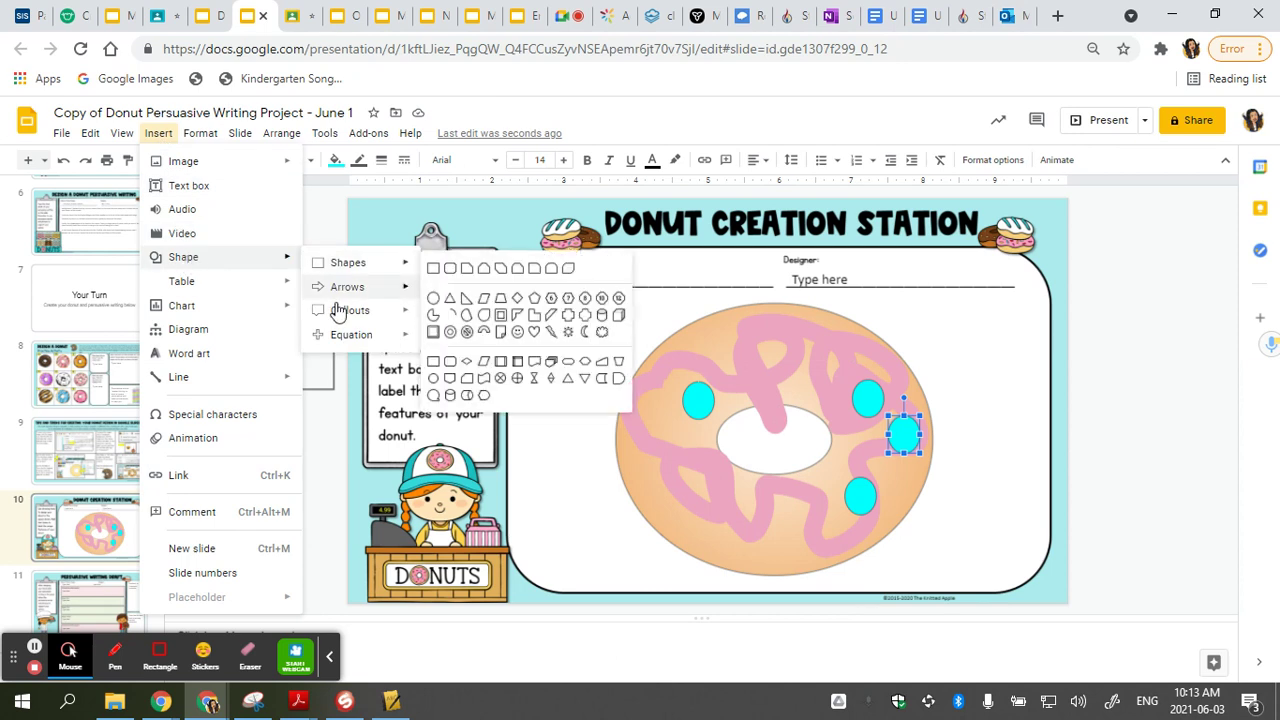
mouse_move(320, 262)
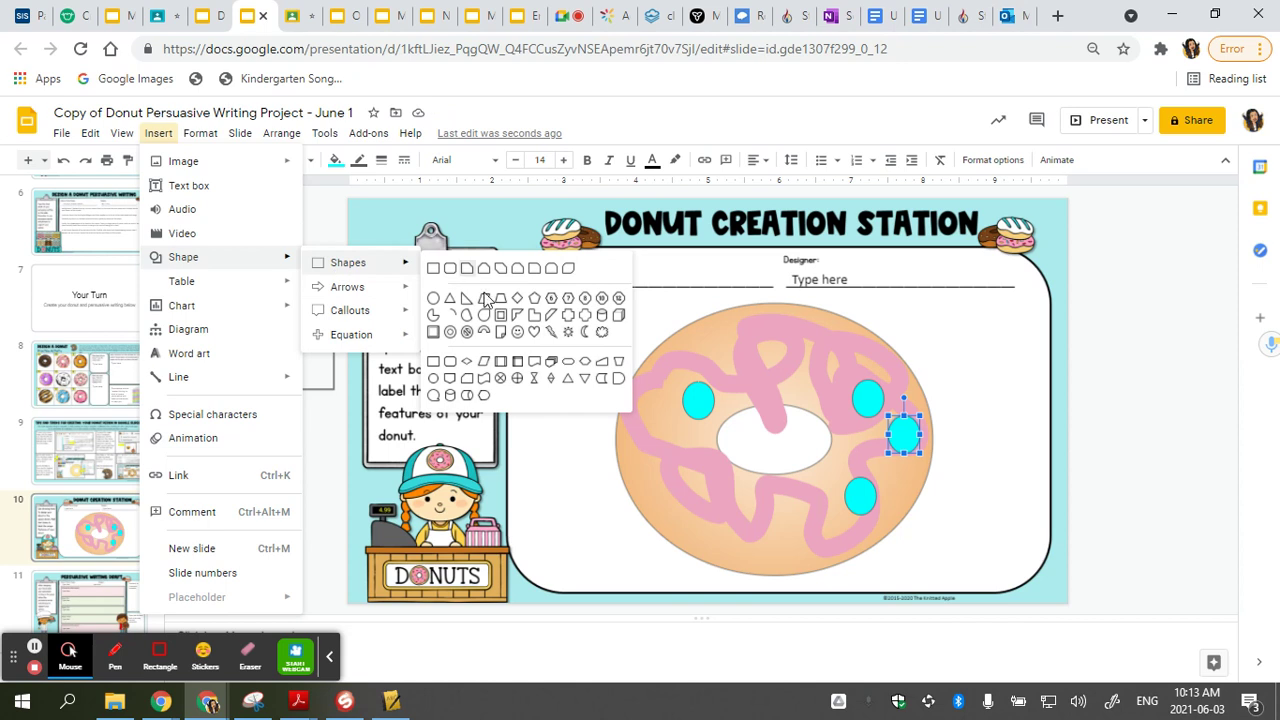
left_click(548, 334)
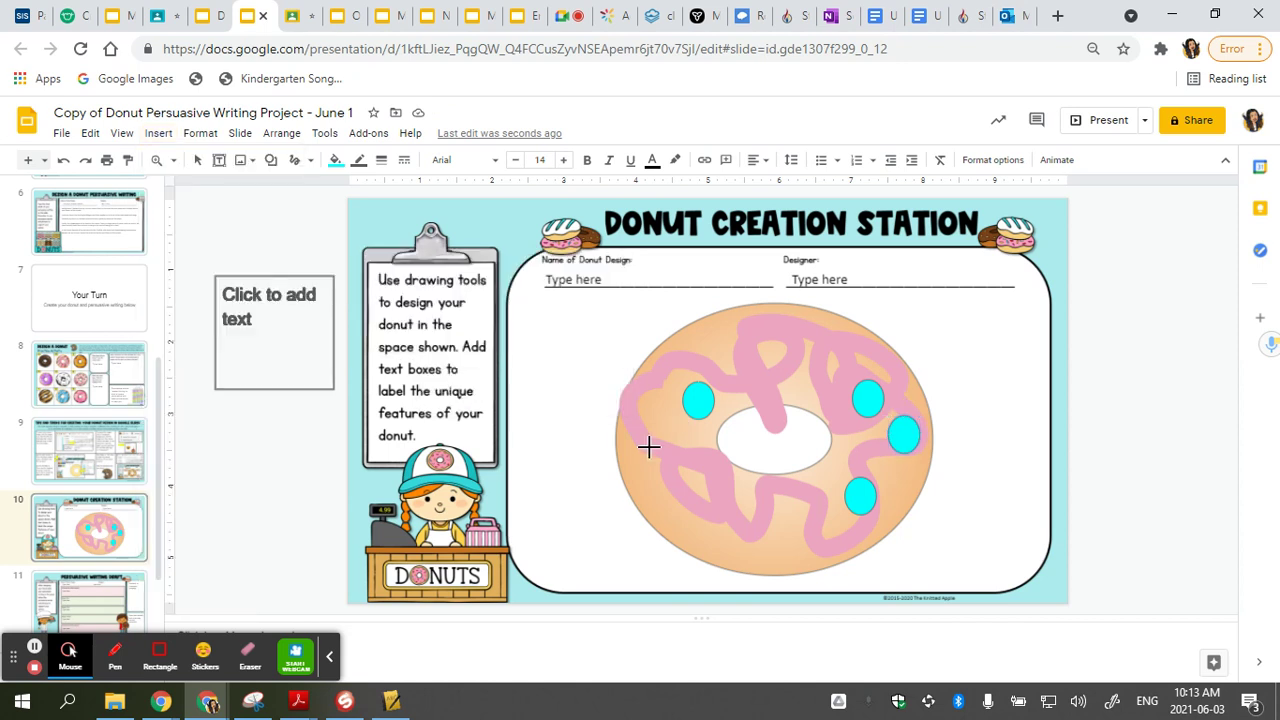
left_click_drag(649, 451, 714, 531)
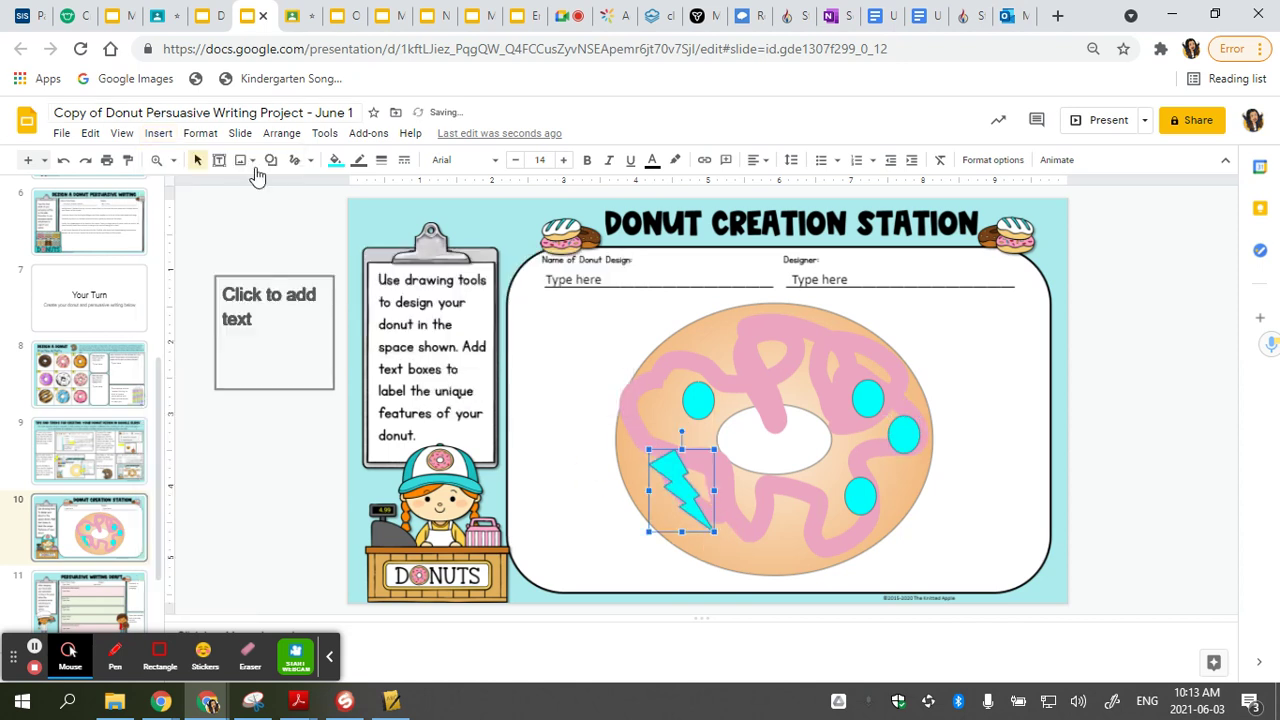
left_click(335, 161)
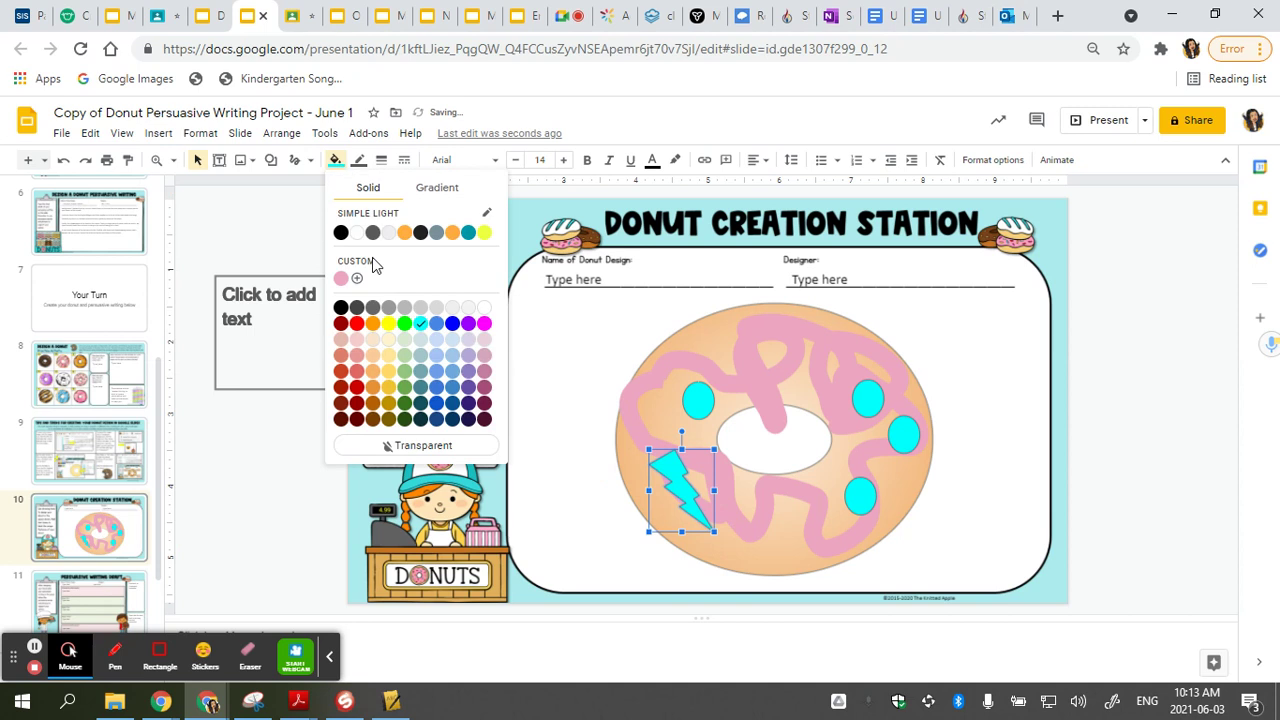
left_click(386, 330)
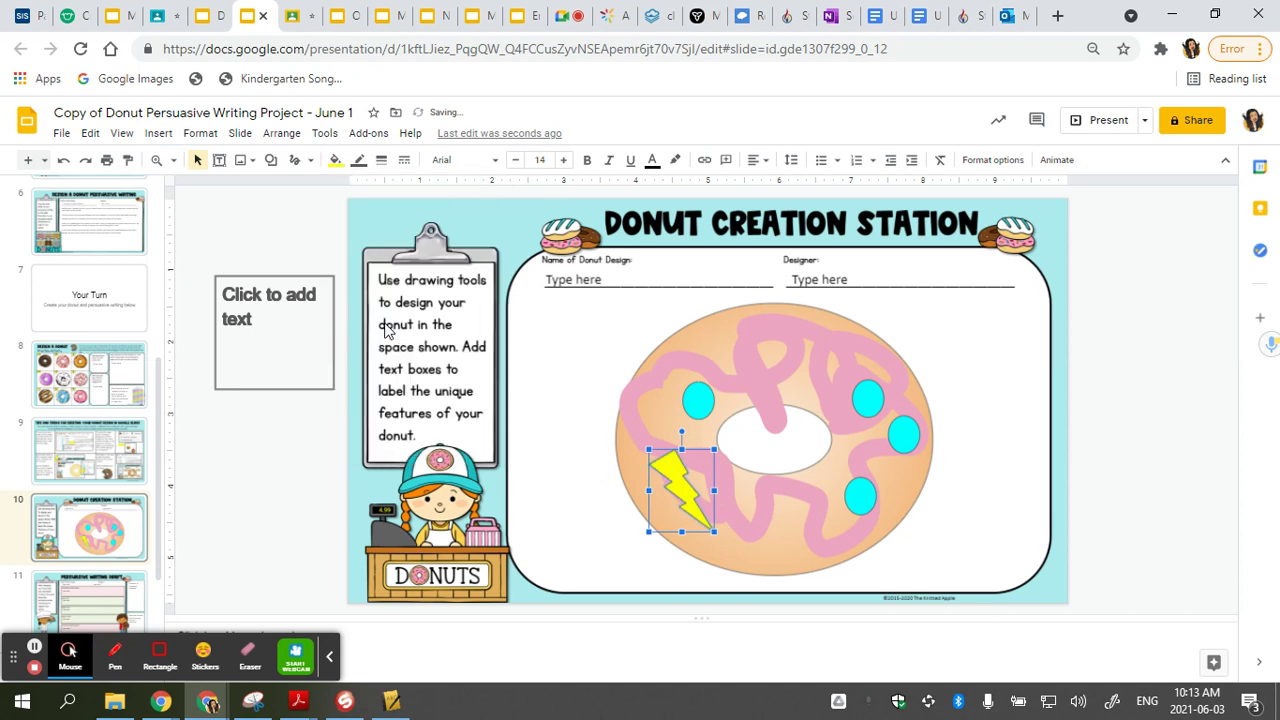
Deselect the bolt and choose the Scribble line tool, retrying after a failed first attempt
left_click(297, 237)
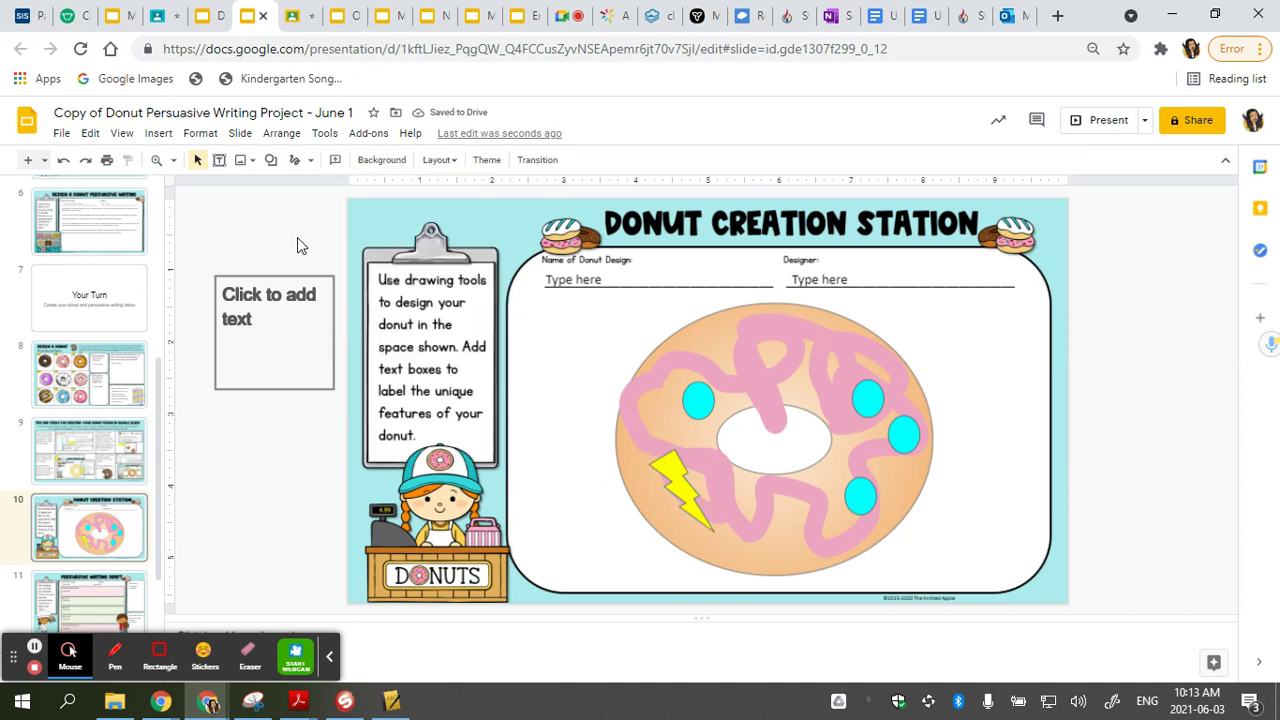
left_click(300, 163)
left_click(310, 161)
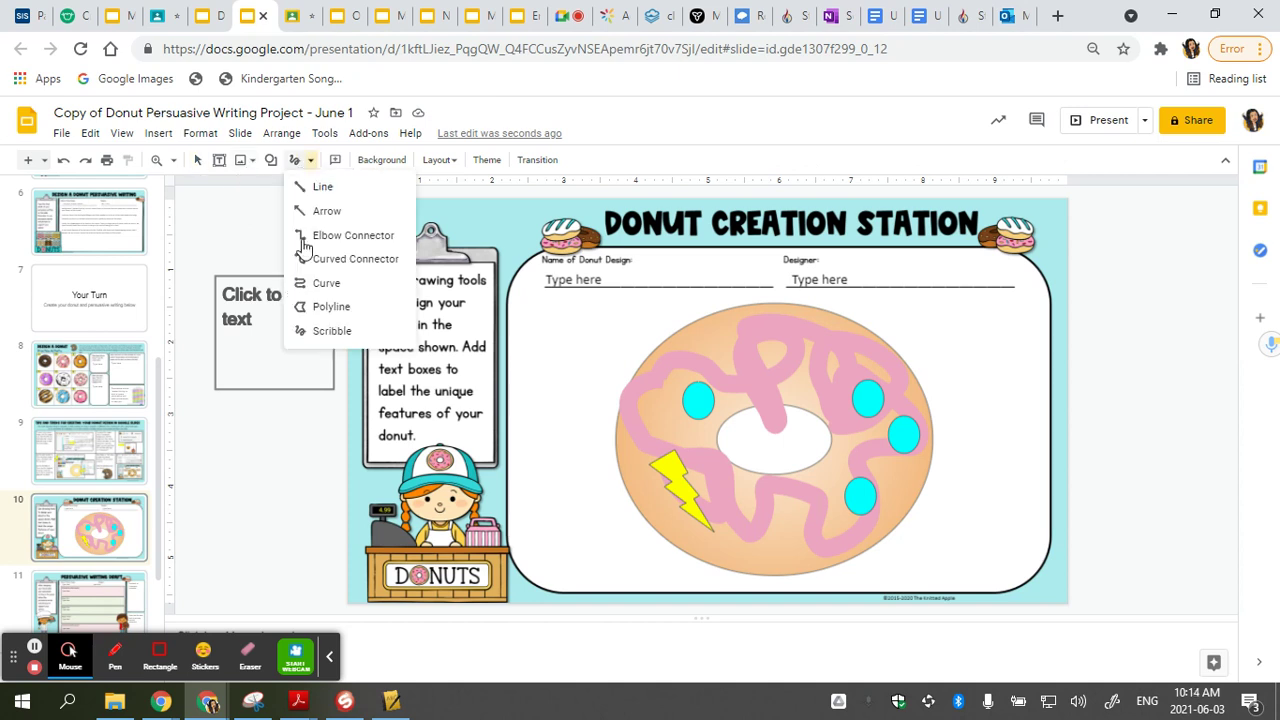
left_click(324, 329)
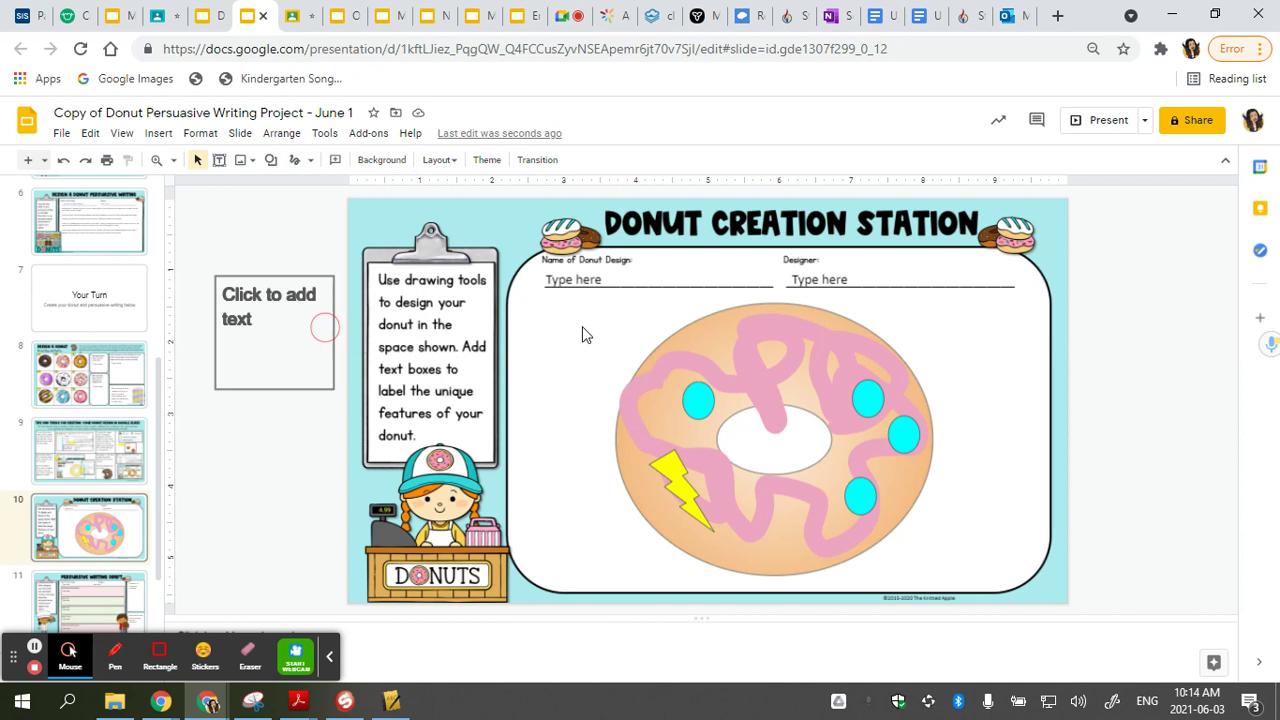
mouse_move(591, 358)
left_mouse_down()
mouse_move(943, 334)
mouse_move(529, 403)
left_mouse_up()
left_click(295, 160)
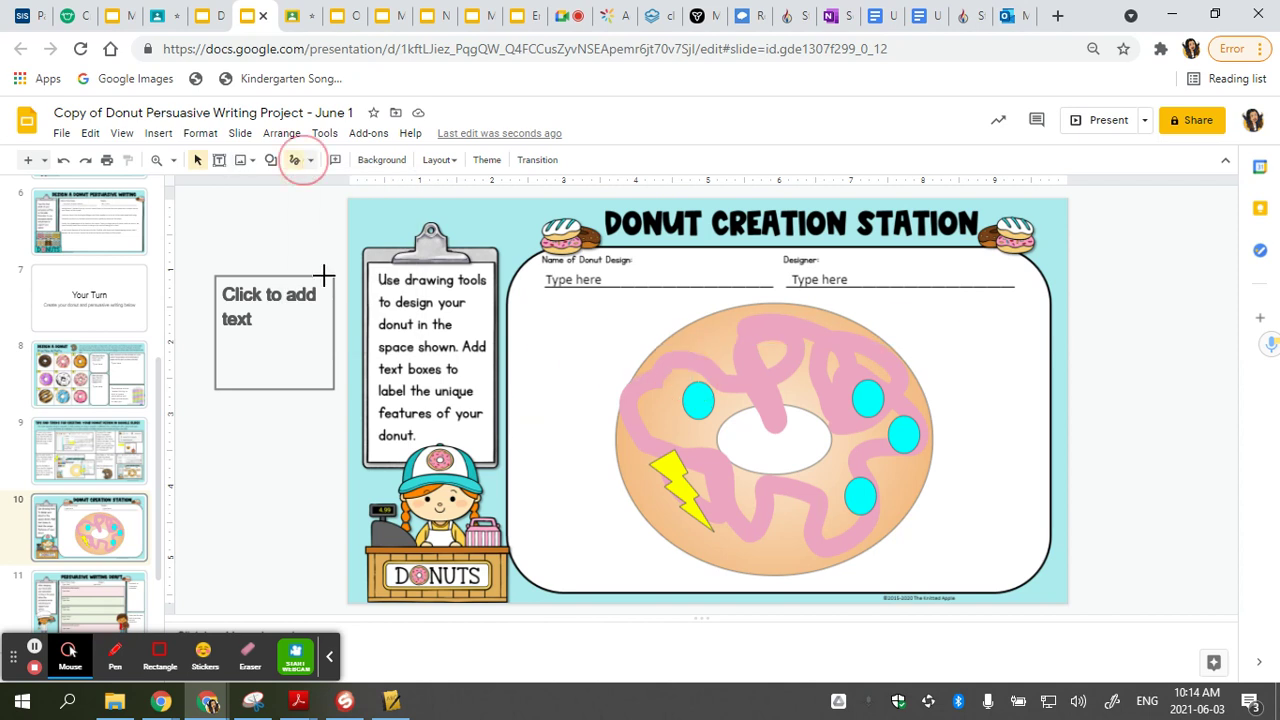
left_click(312, 162)
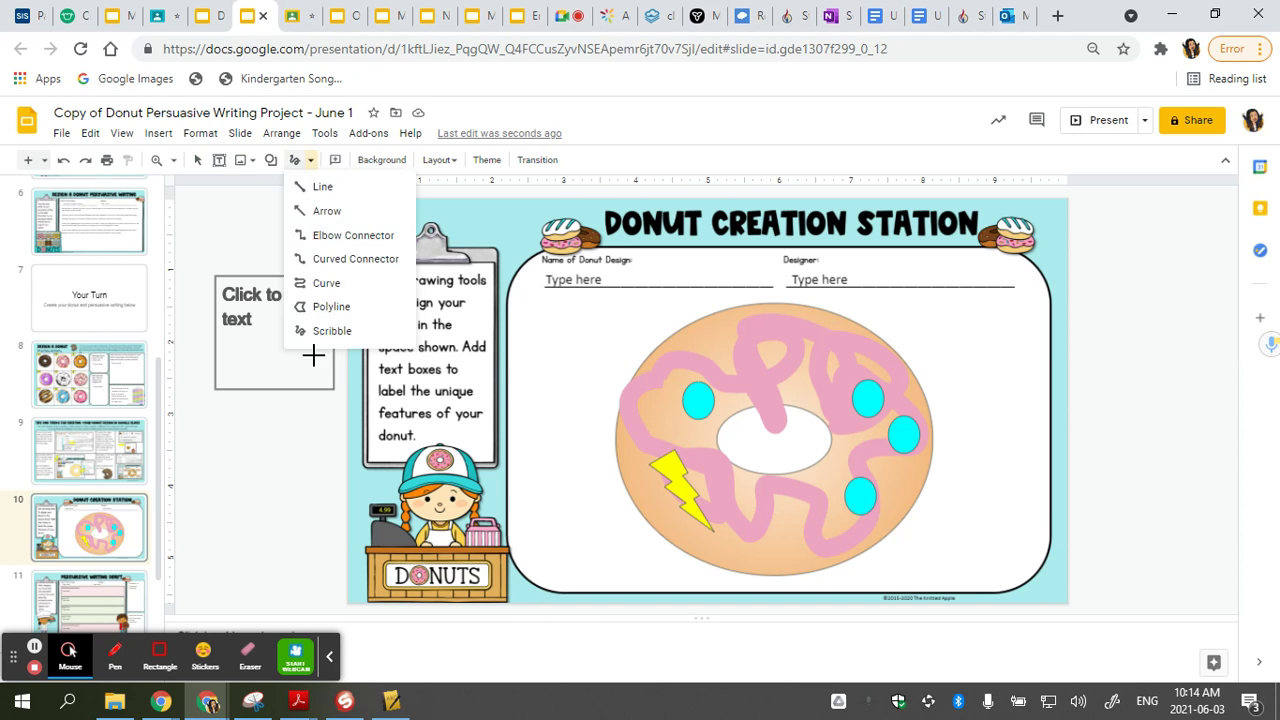
key("Escape")
left_click_drag(594, 340, 768, 420)
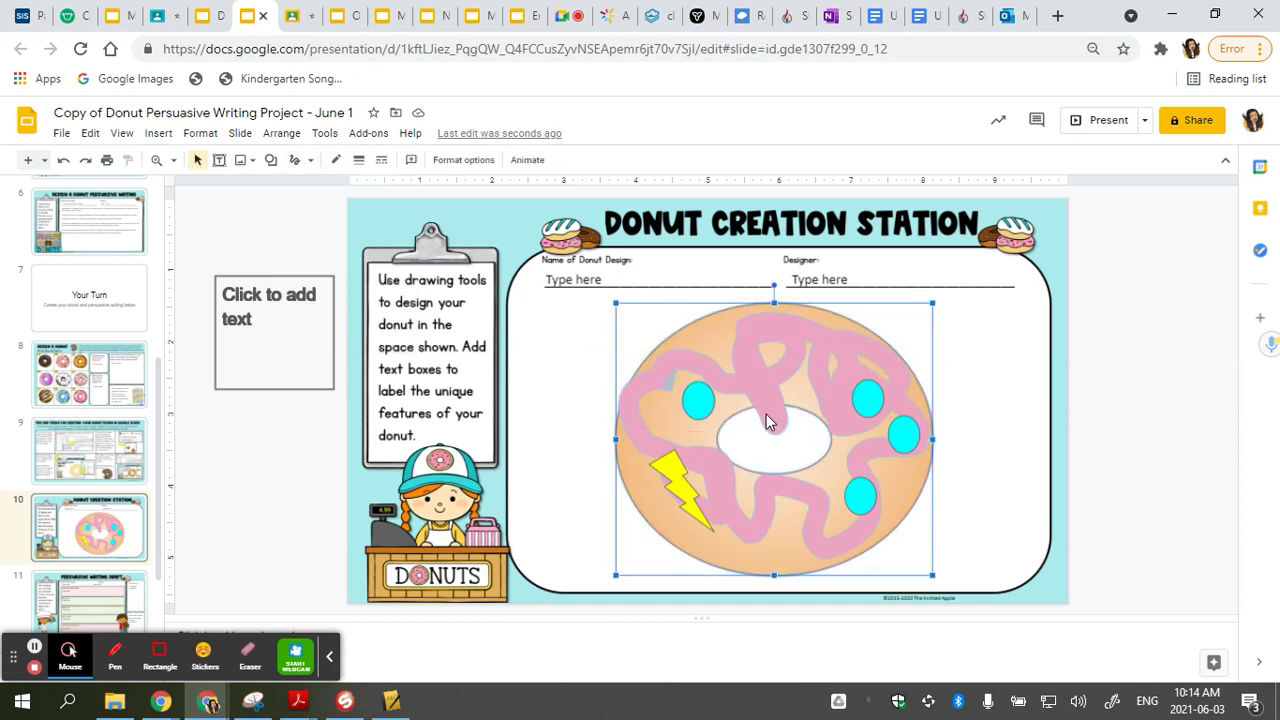
left_click(554, 346)
left_click(310, 161)
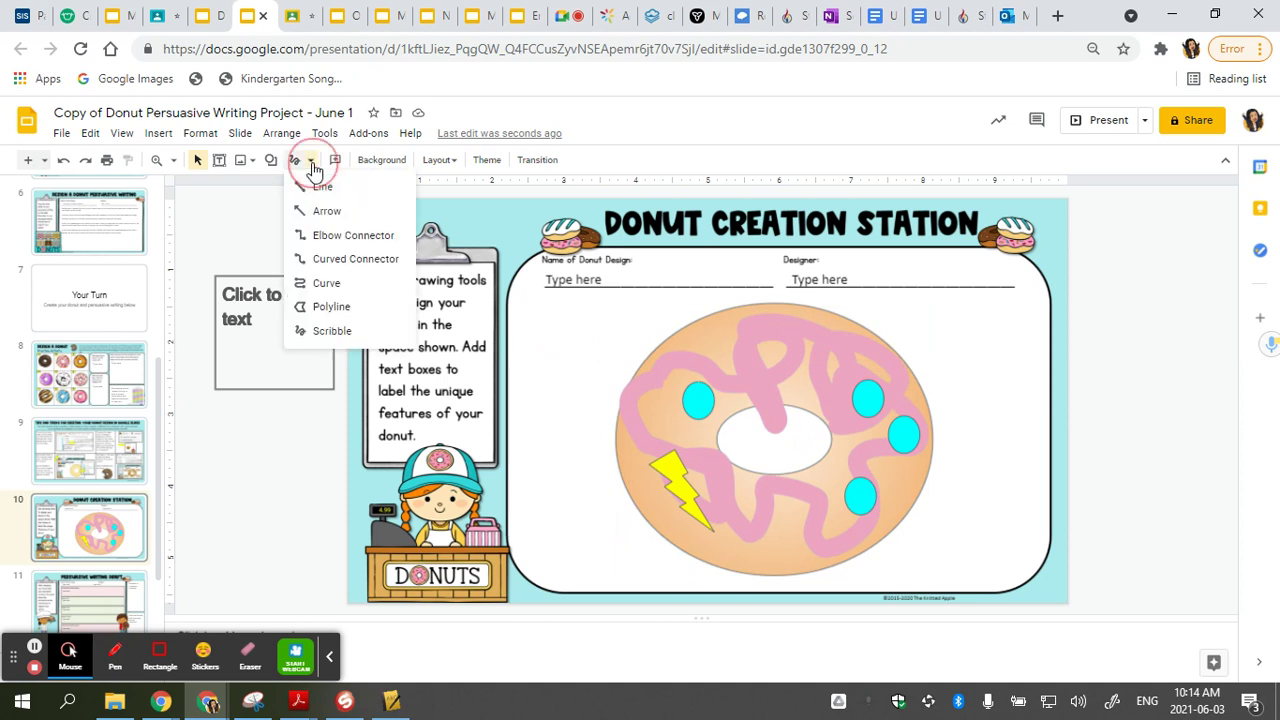
left_click(351, 340)
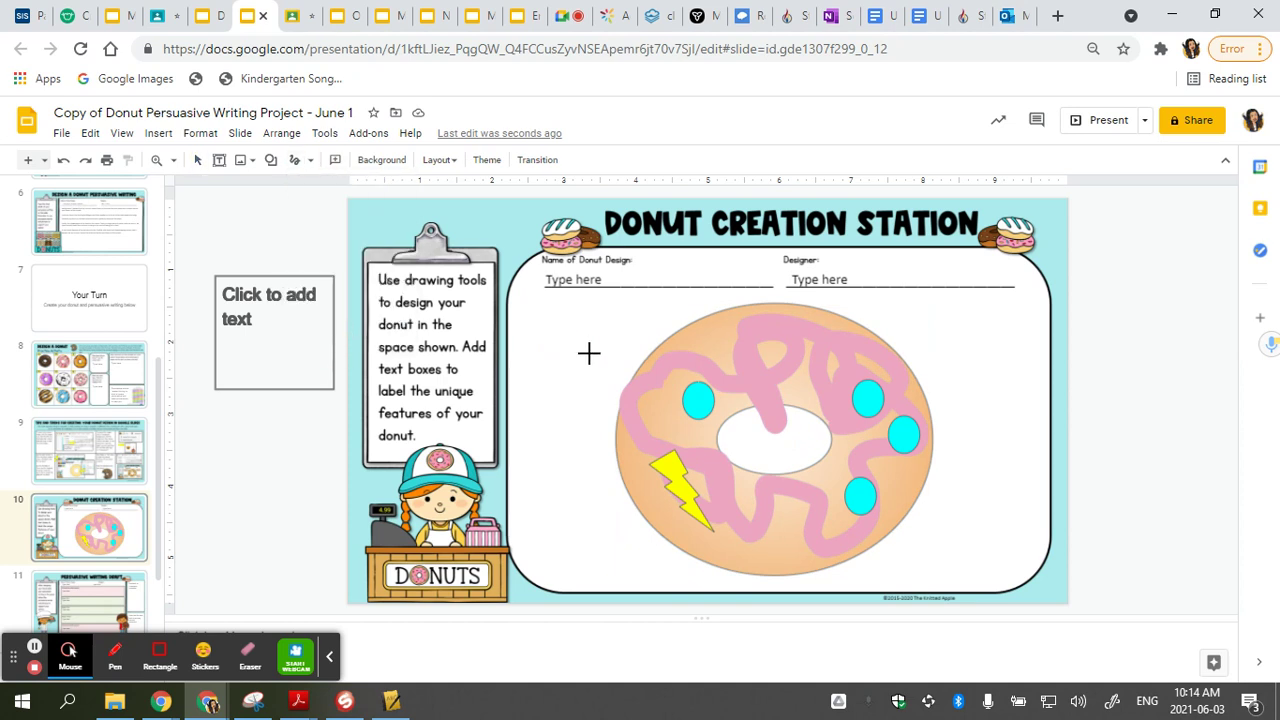
Scribble a wavy drizzle across the donut and narrow it from both sides
mouse_move(590, 353)
left_mouse_down()
mouse_move(917, 383)
mouse_move(547, 430)
left_mouse_up()
mouse_move(451, 451)
left_mouse_down()
mouse_move(729, 528)
mouse_move(720, 534)
left_mouse_up()
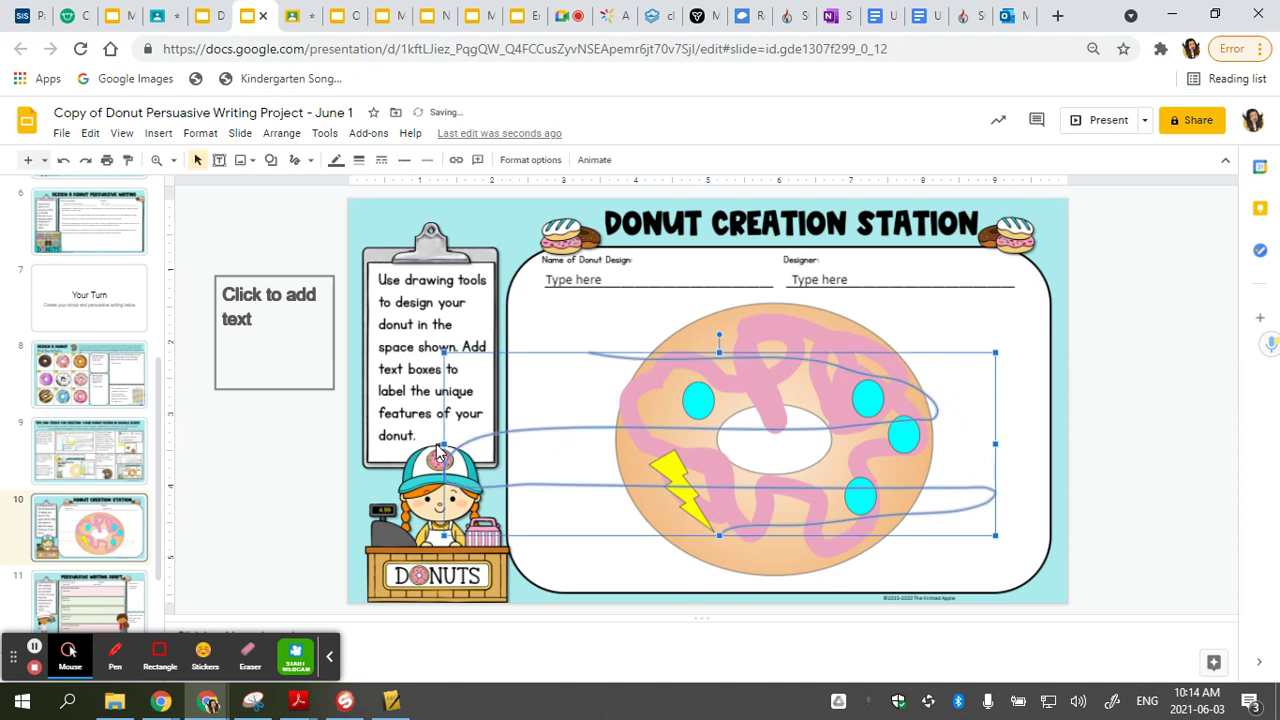
left_click_drag(437, 449, 591, 452)
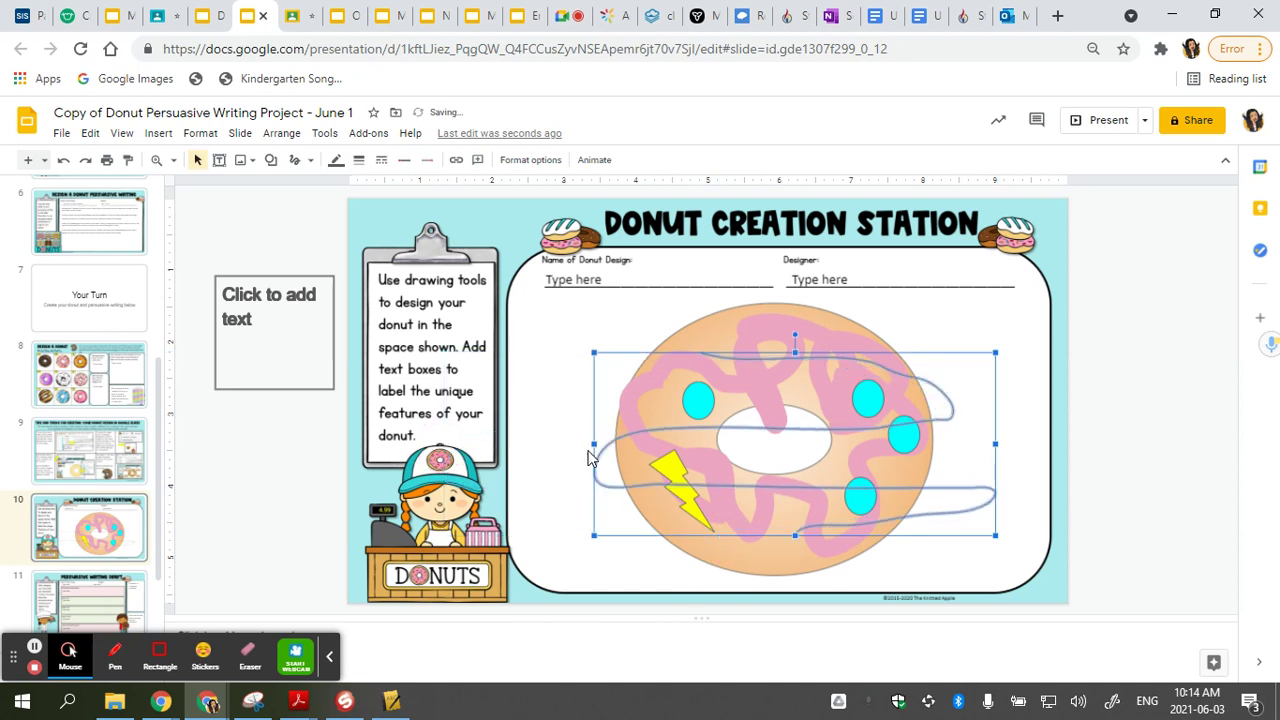
left_click_drag(997, 443, 956, 443)
Give the drizzle a 12px dark reddish-brown line, trying black first, then deselect it
left_click(336, 160)
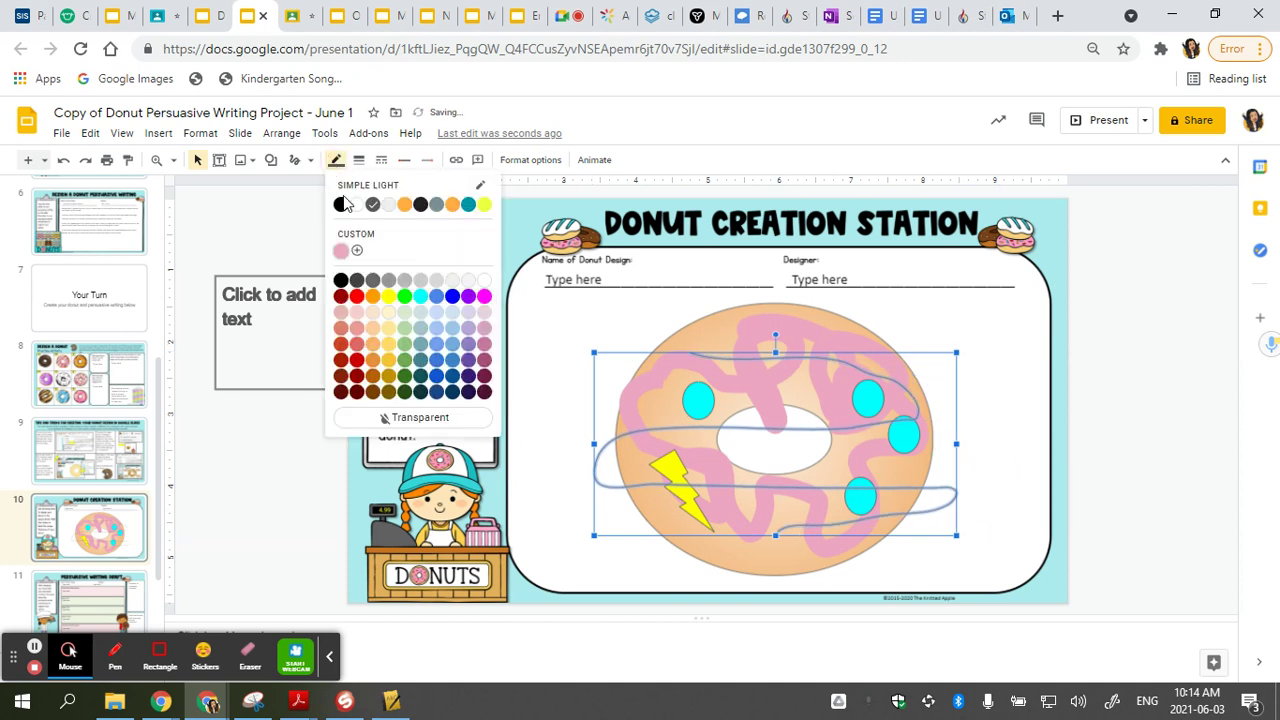
left_click(359, 160)
left_click(389, 306)
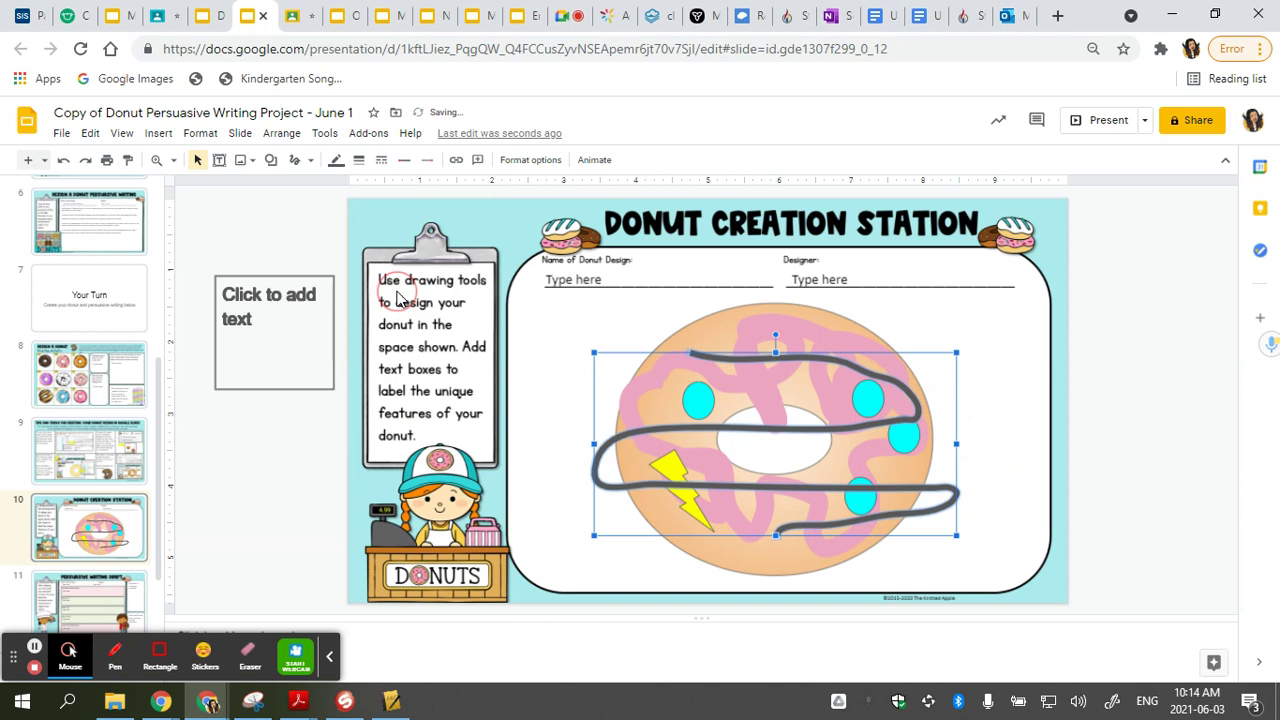
left_click(337, 163)
left_click(341, 206)
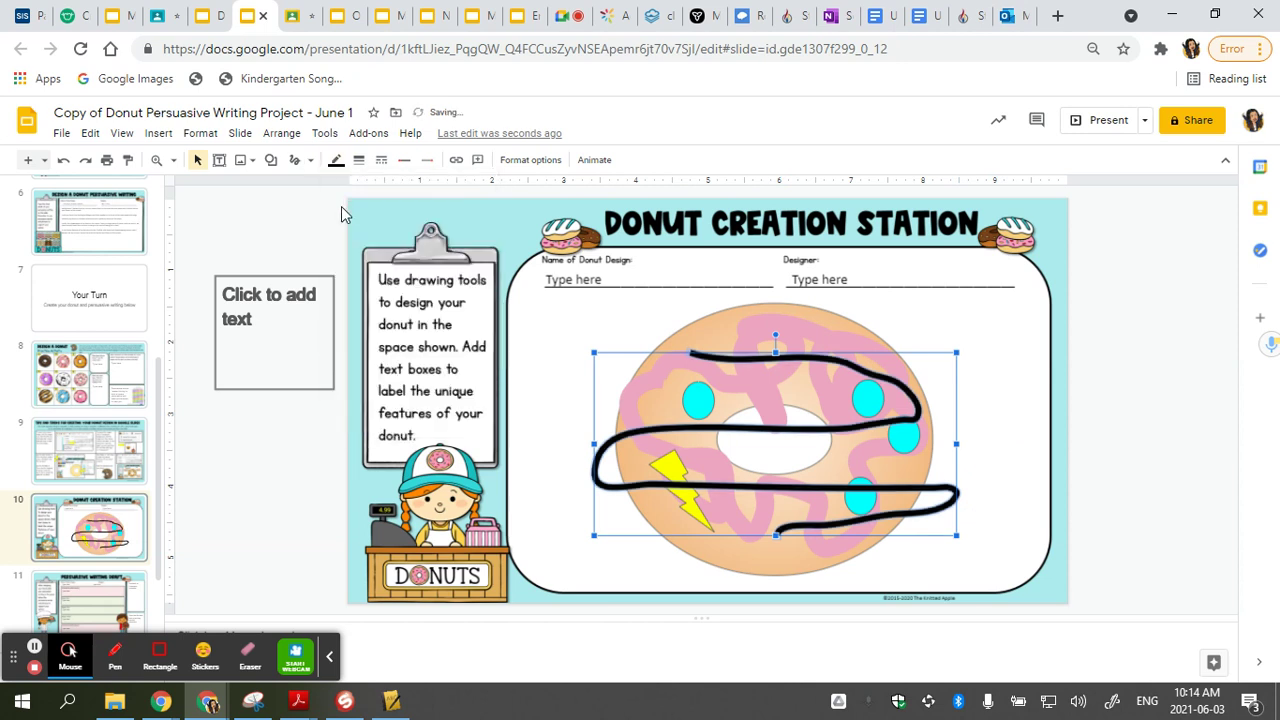
left_click(337, 163)
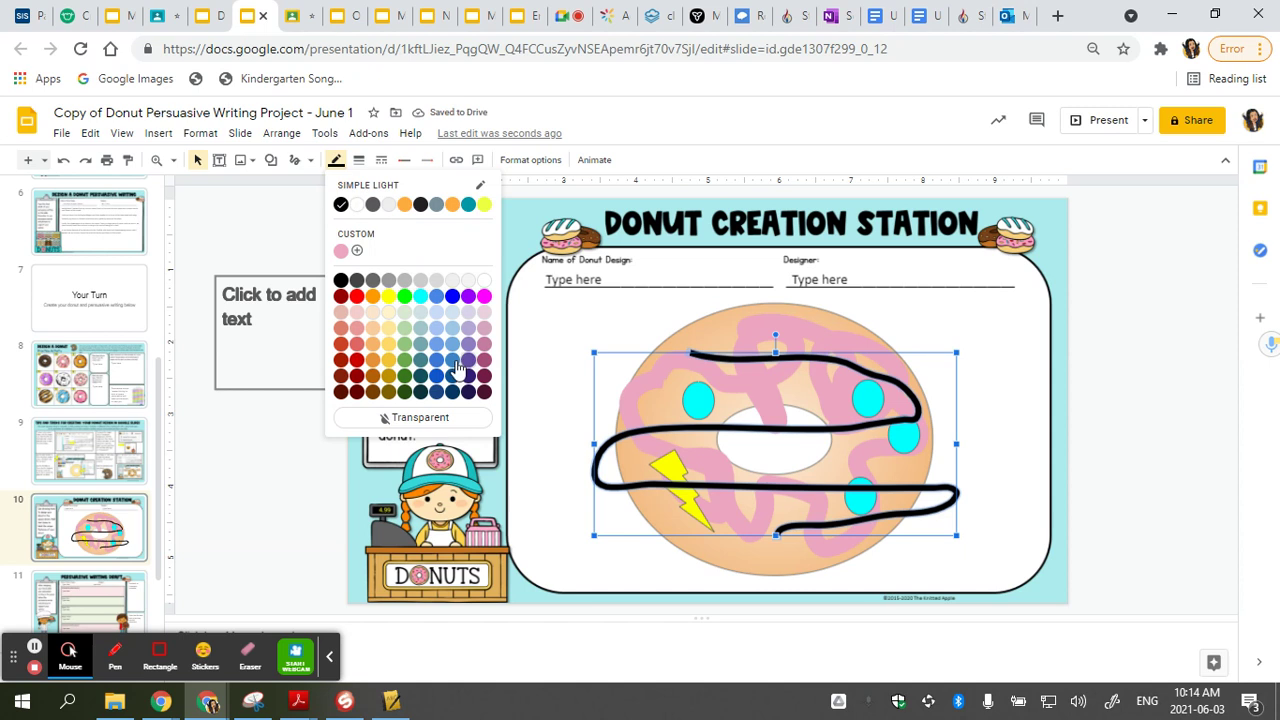
left_click(352, 378)
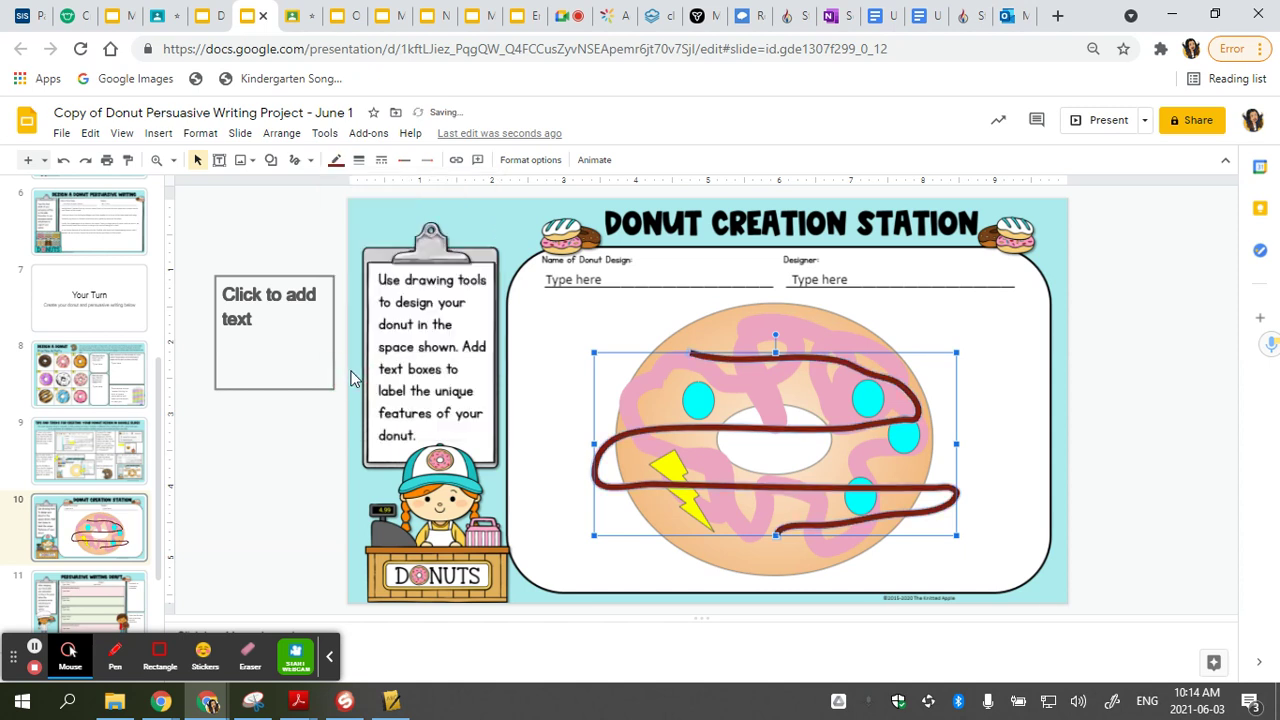
left_click(1116, 403)
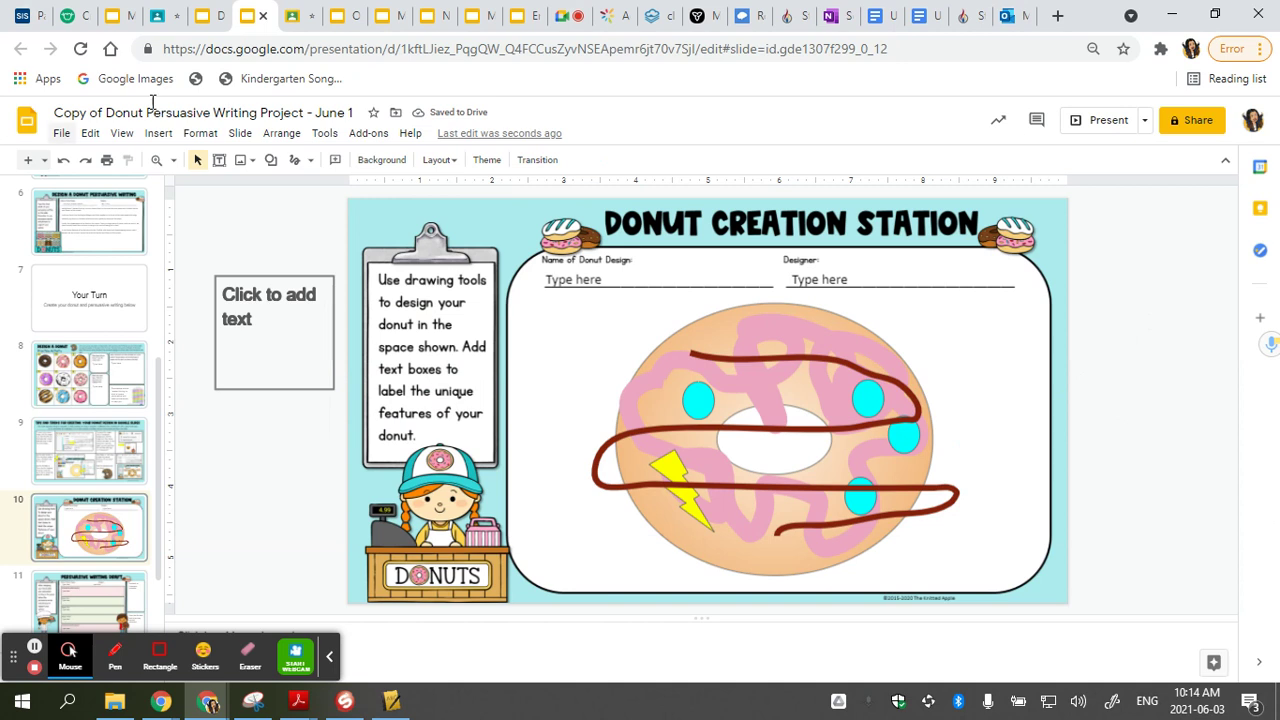
left_click(170, 137)
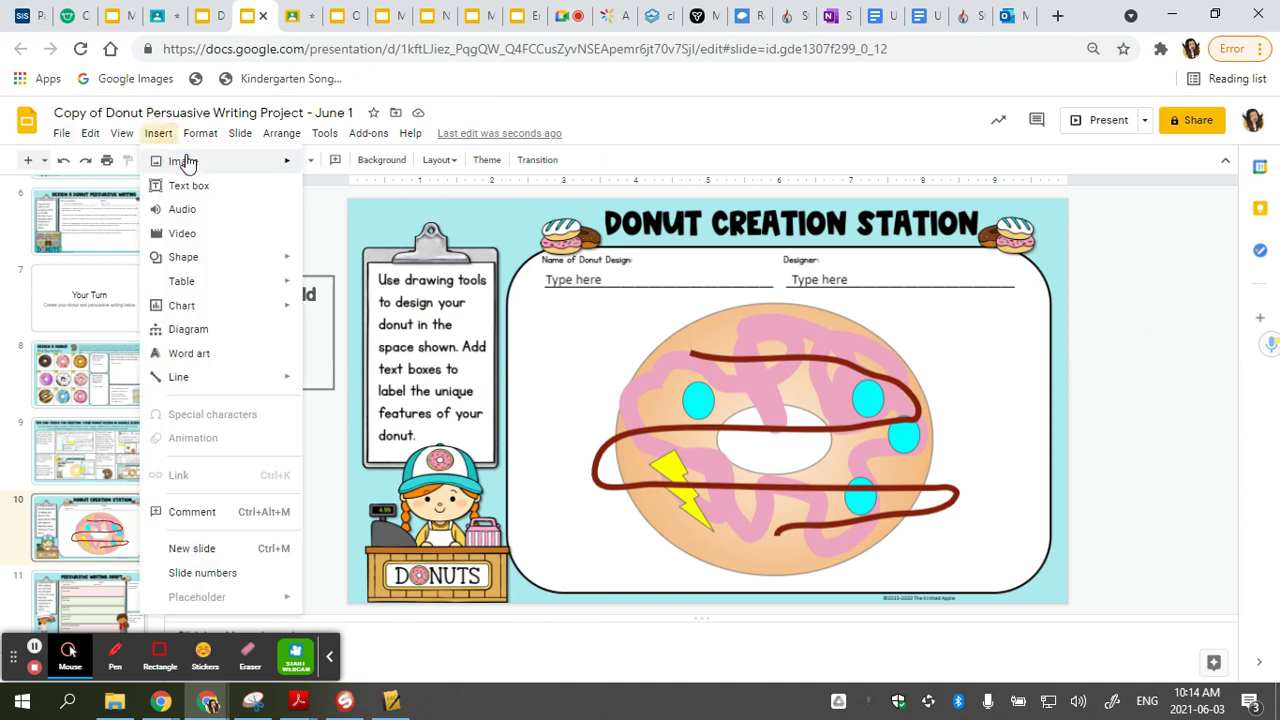
mouse_move(240, 165)
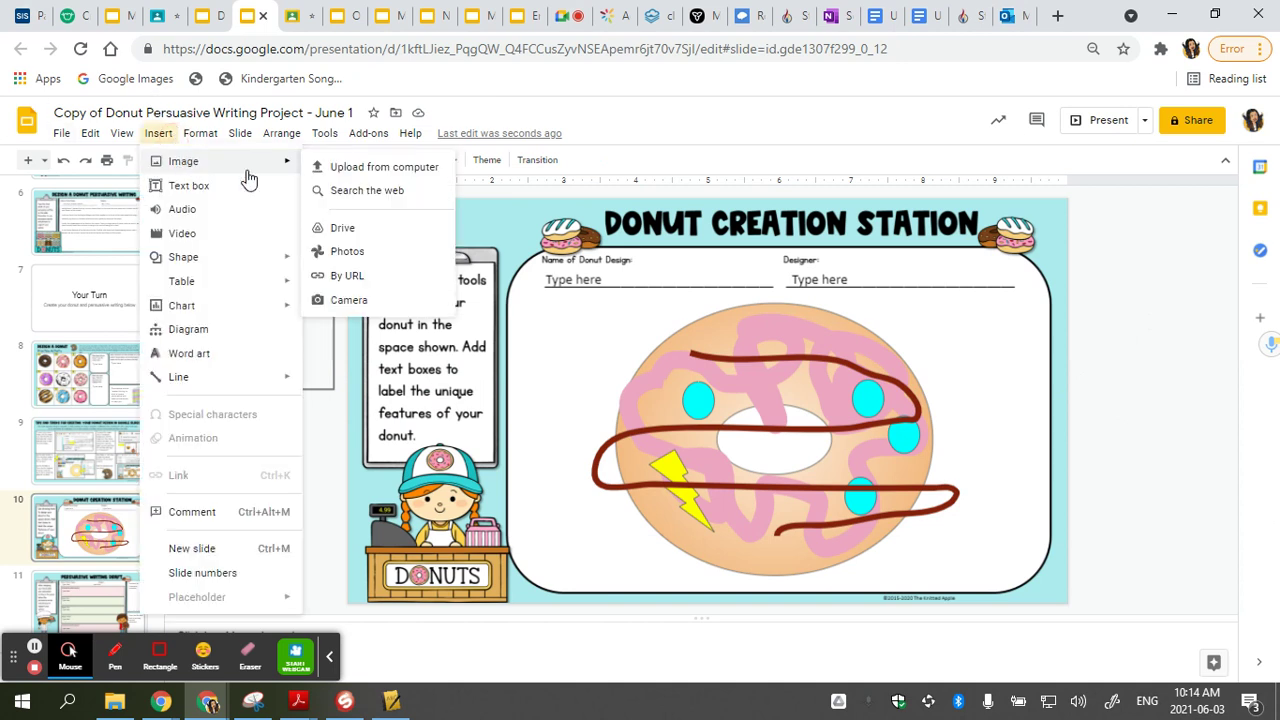
left_click(386, 191)
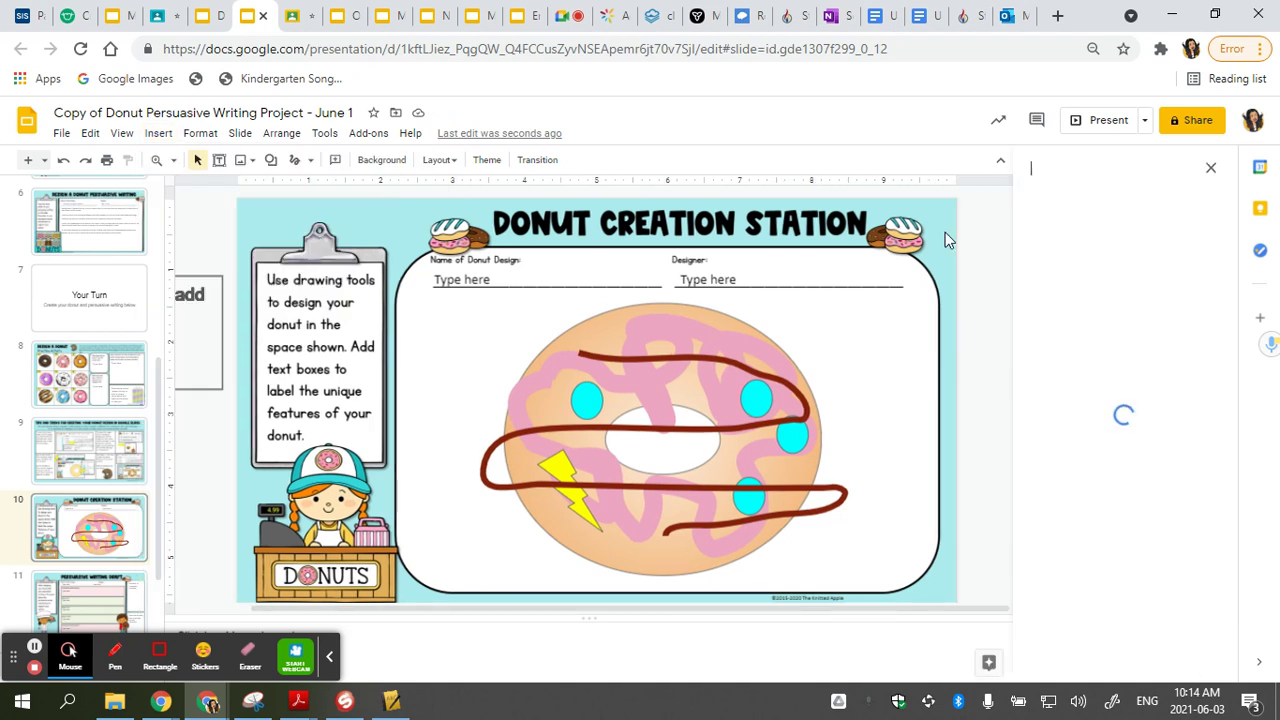
type("choc")
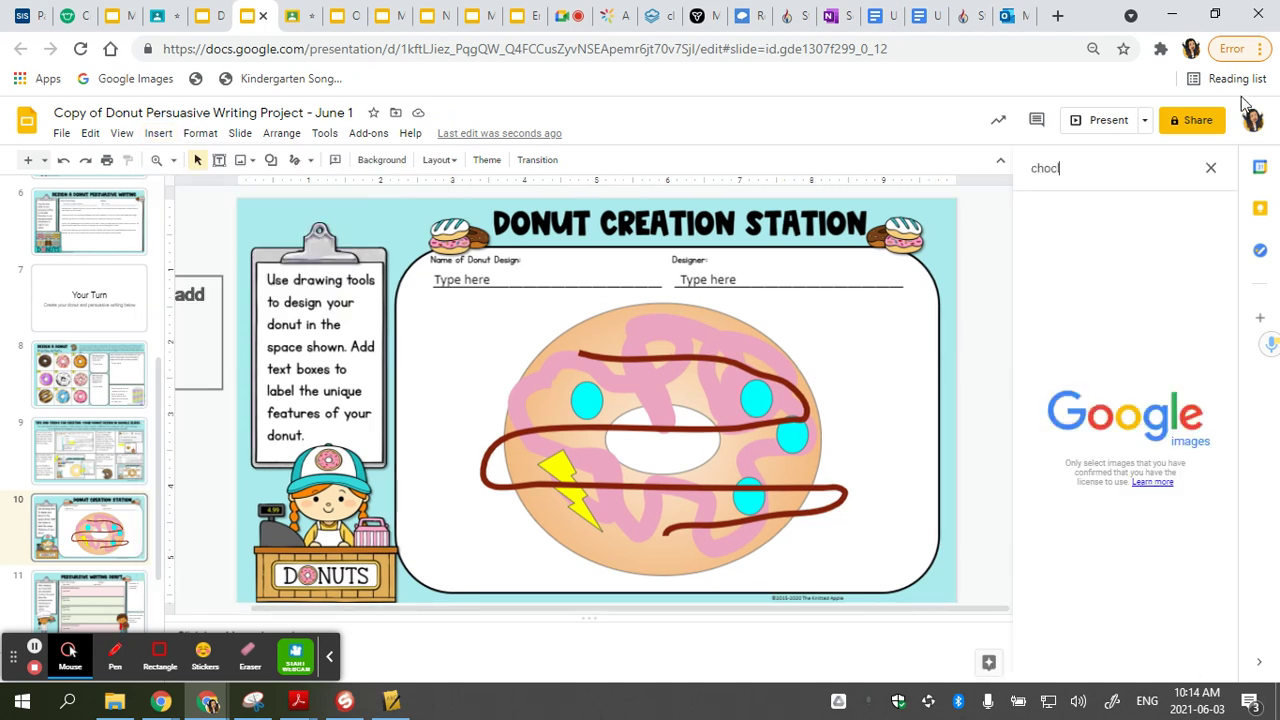
key("BackSpace")
key("BackSpace")
key("BackSpace")
key("BackSpace")
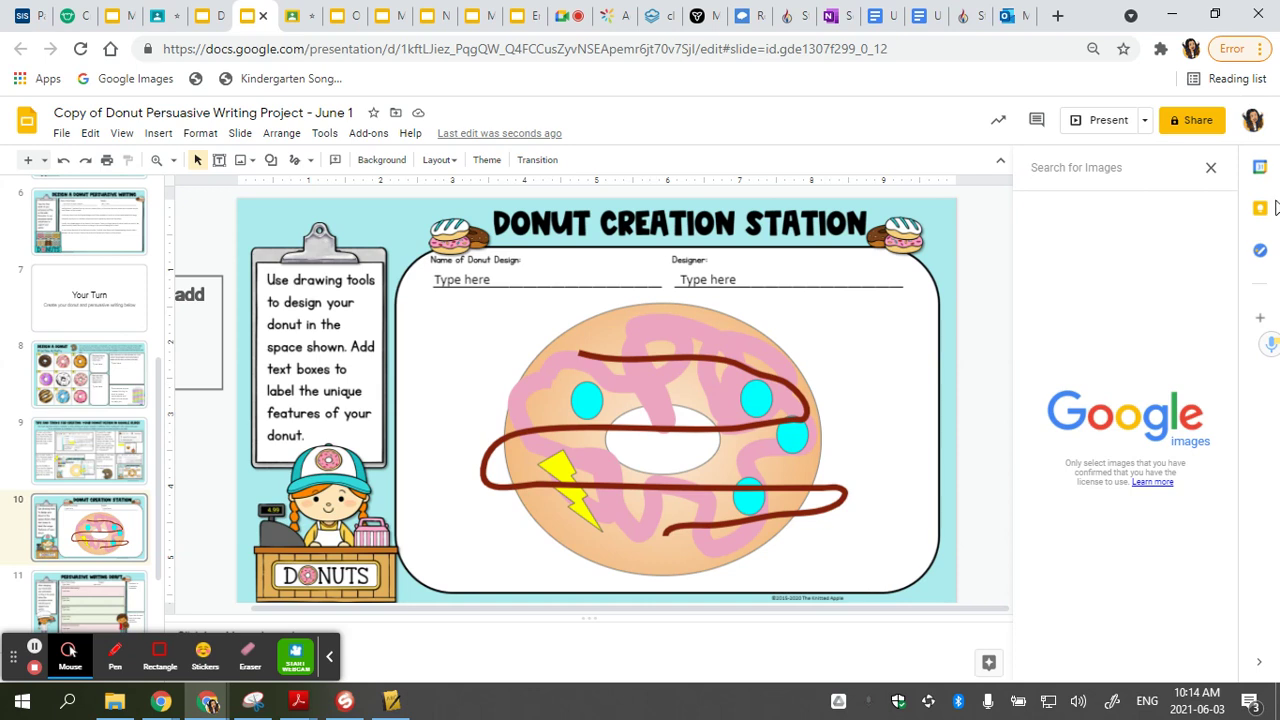
left_click(1090, 168)
type("cho")
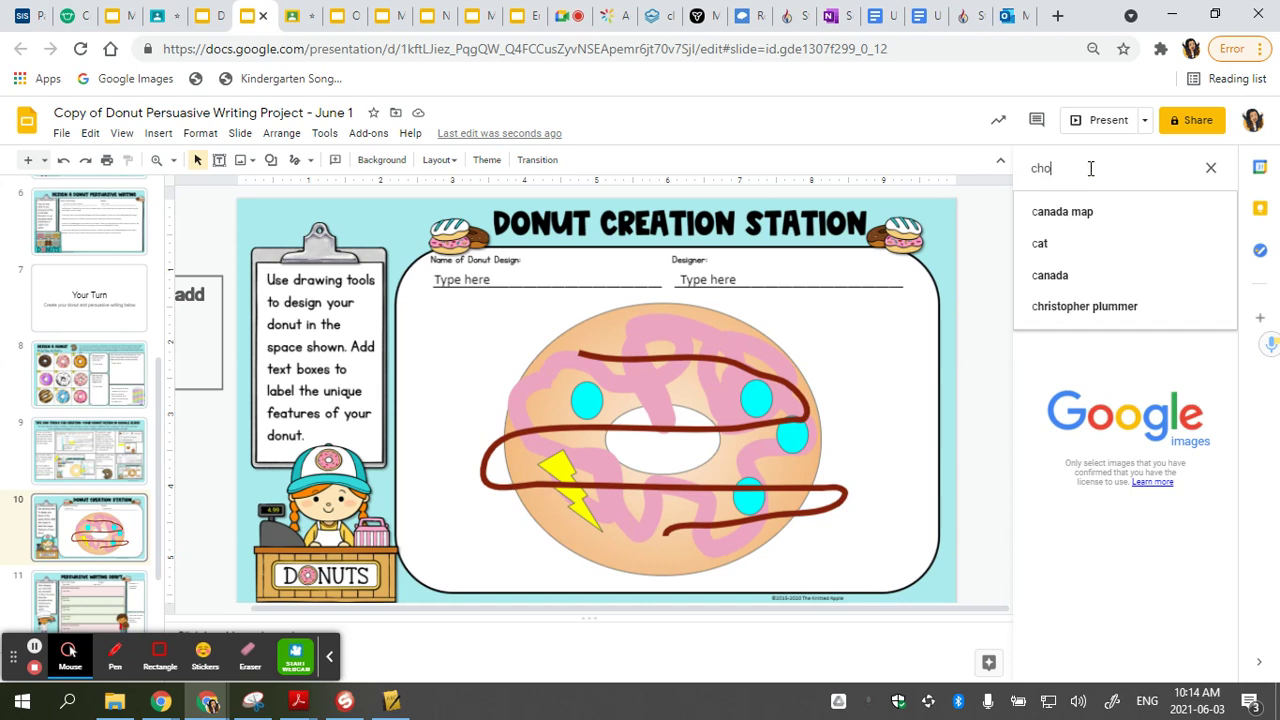
type("colatebar")
key("Return")
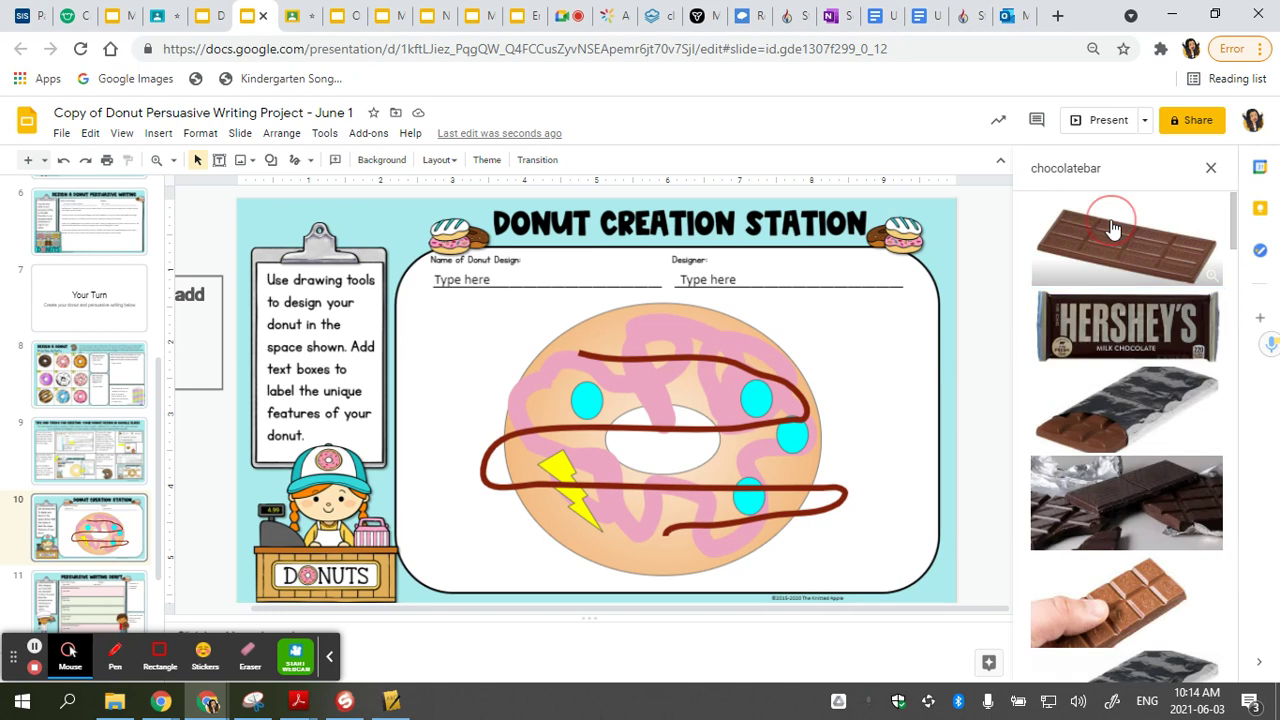
left_click(1118, 254)
left_click(1205, 660)
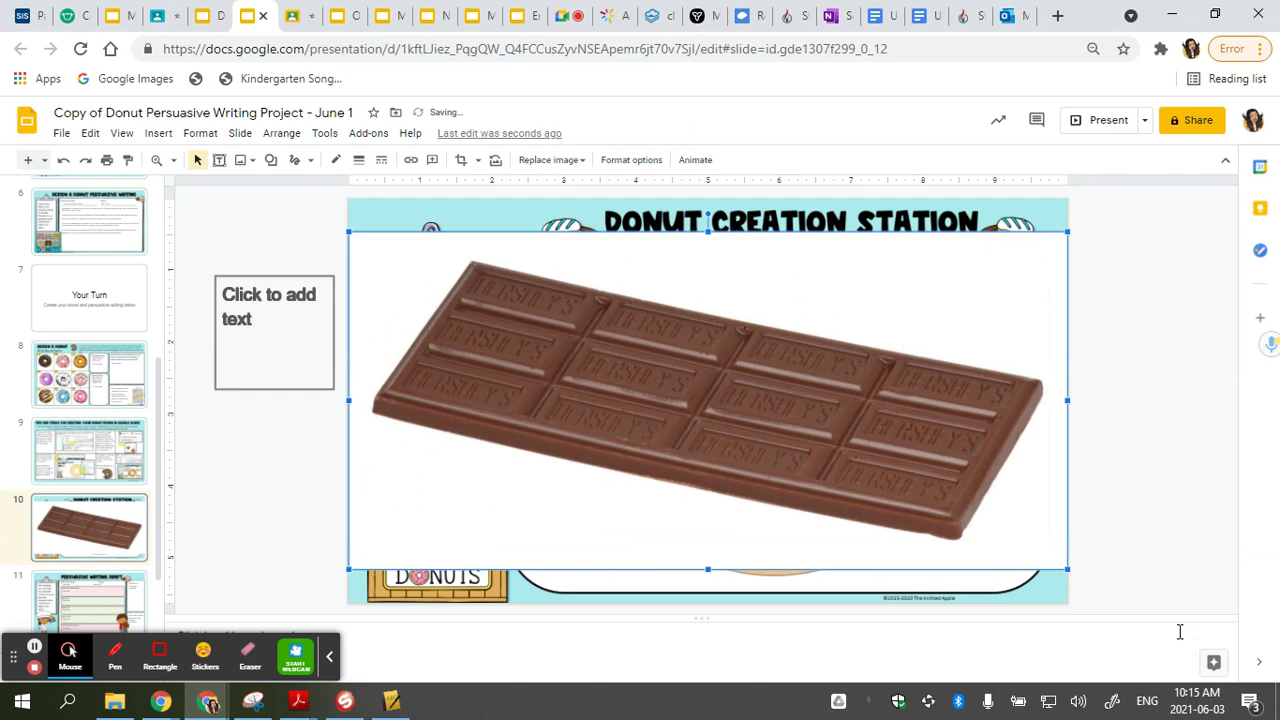
left_click_drag(1068, 570, 722, 400)
left_click_drag(622, 351, 781, 401)
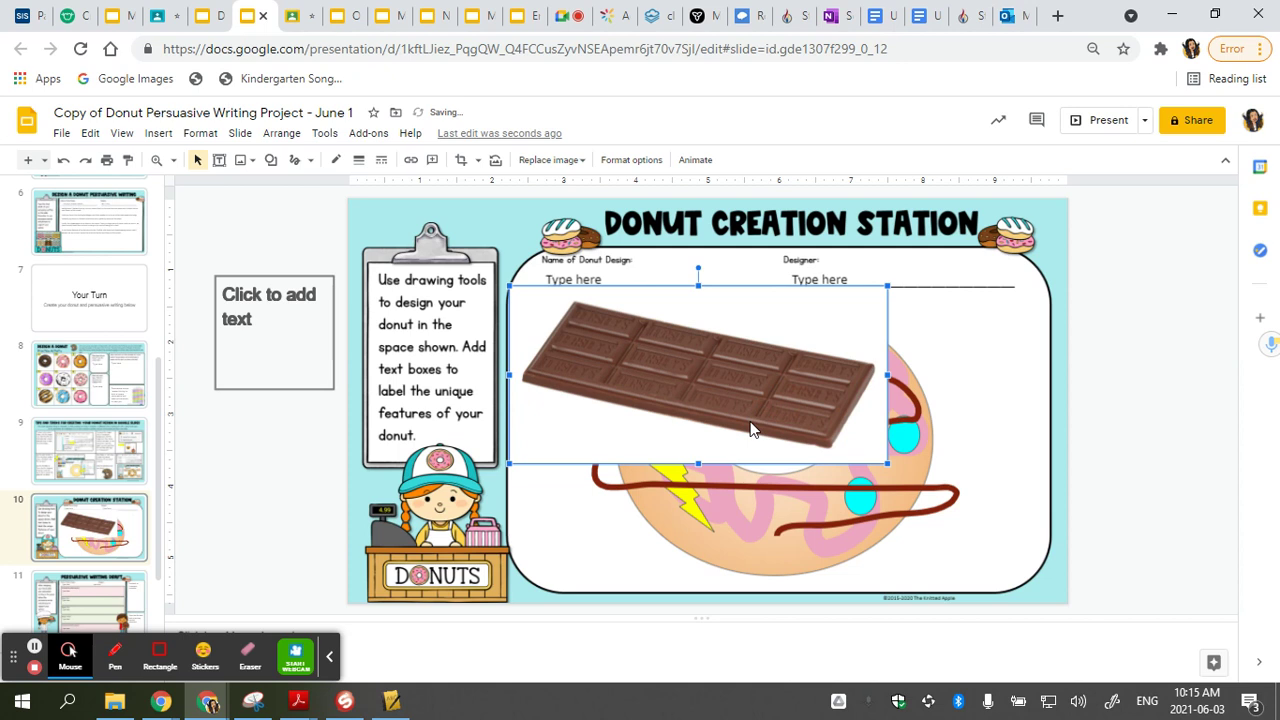
key("Delete")
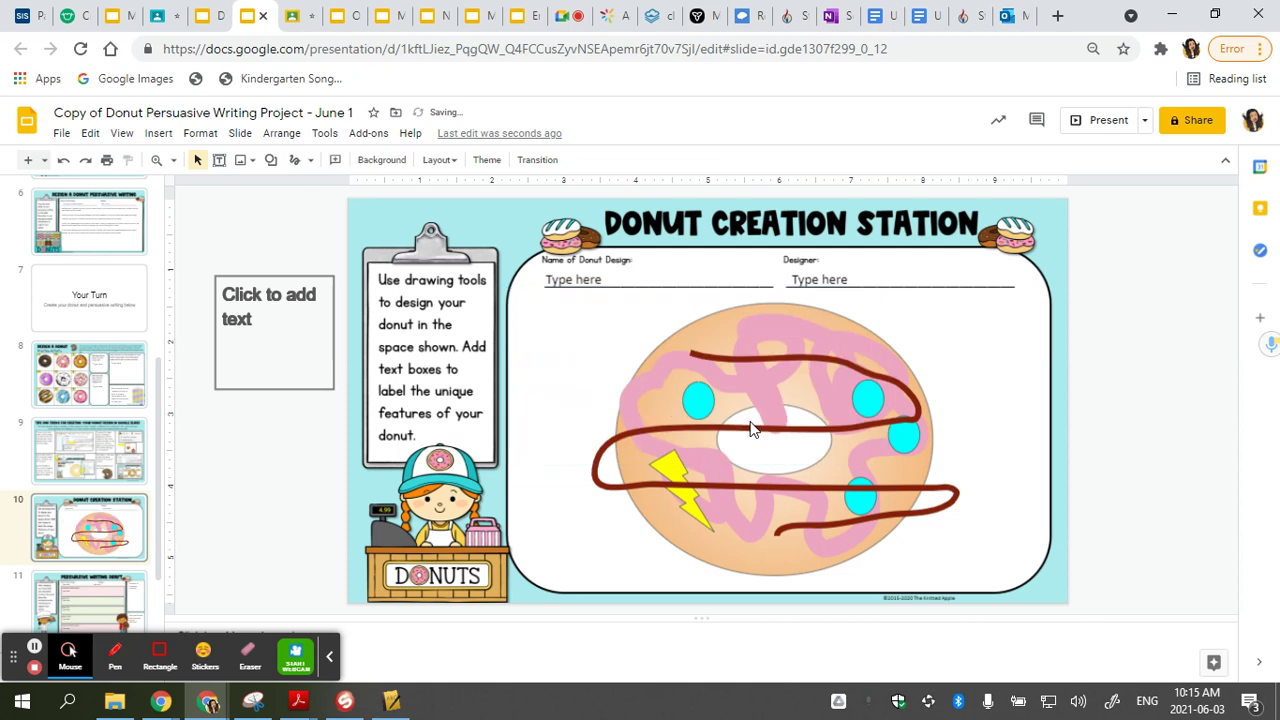
Insert a chocolate bar image from web search, delete it, and reopen the Insert image options
left_click(158, 134)
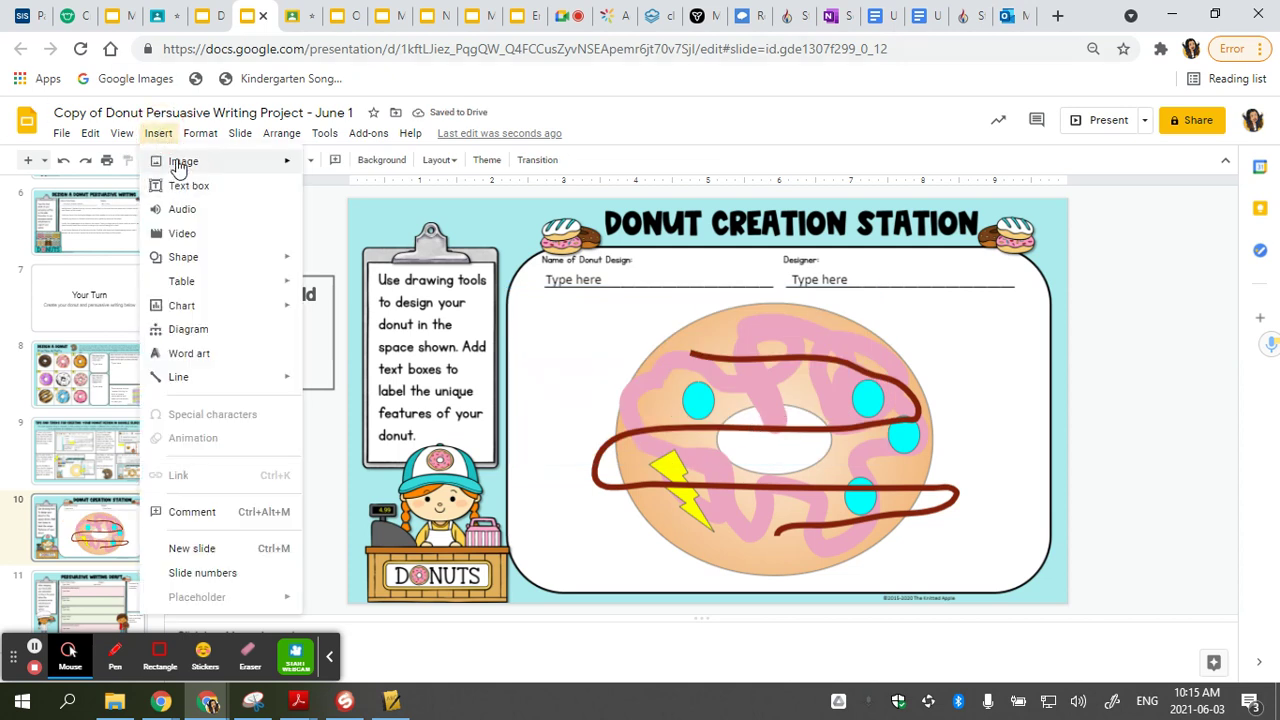
mouse_move(178, 165)
left_click(352, 190)
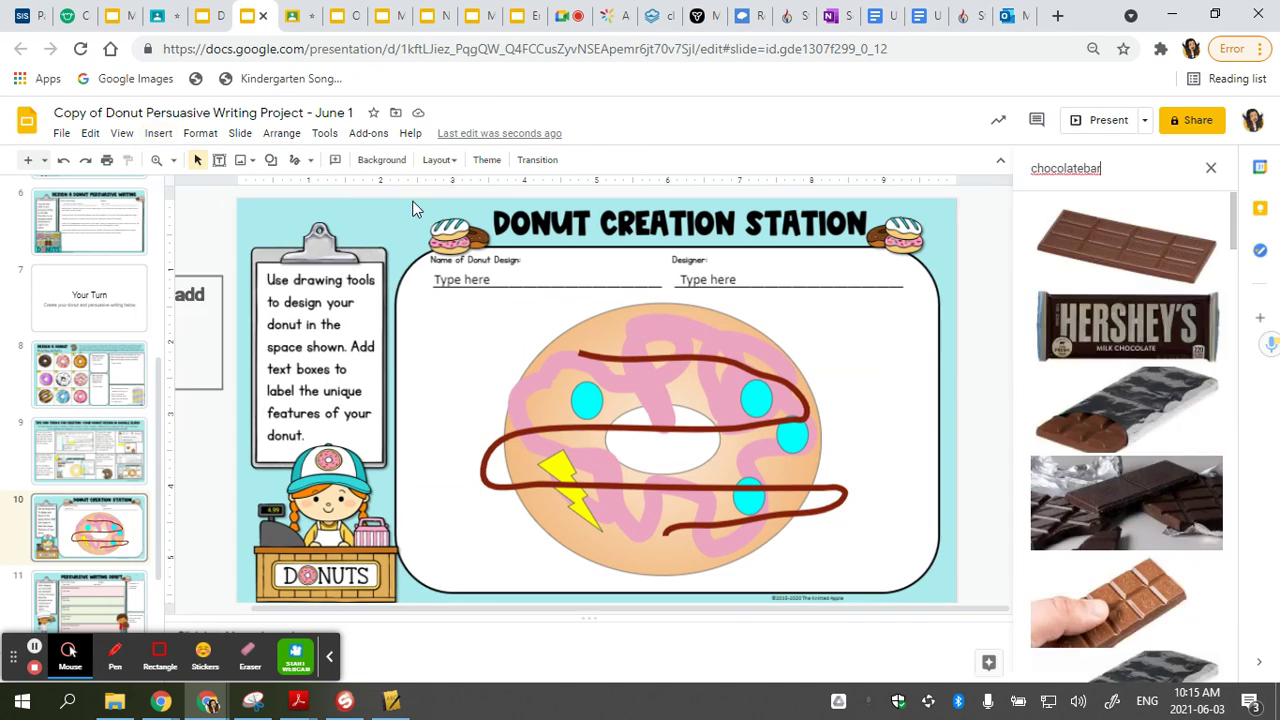
scroll(1185, 393, "down", 1)
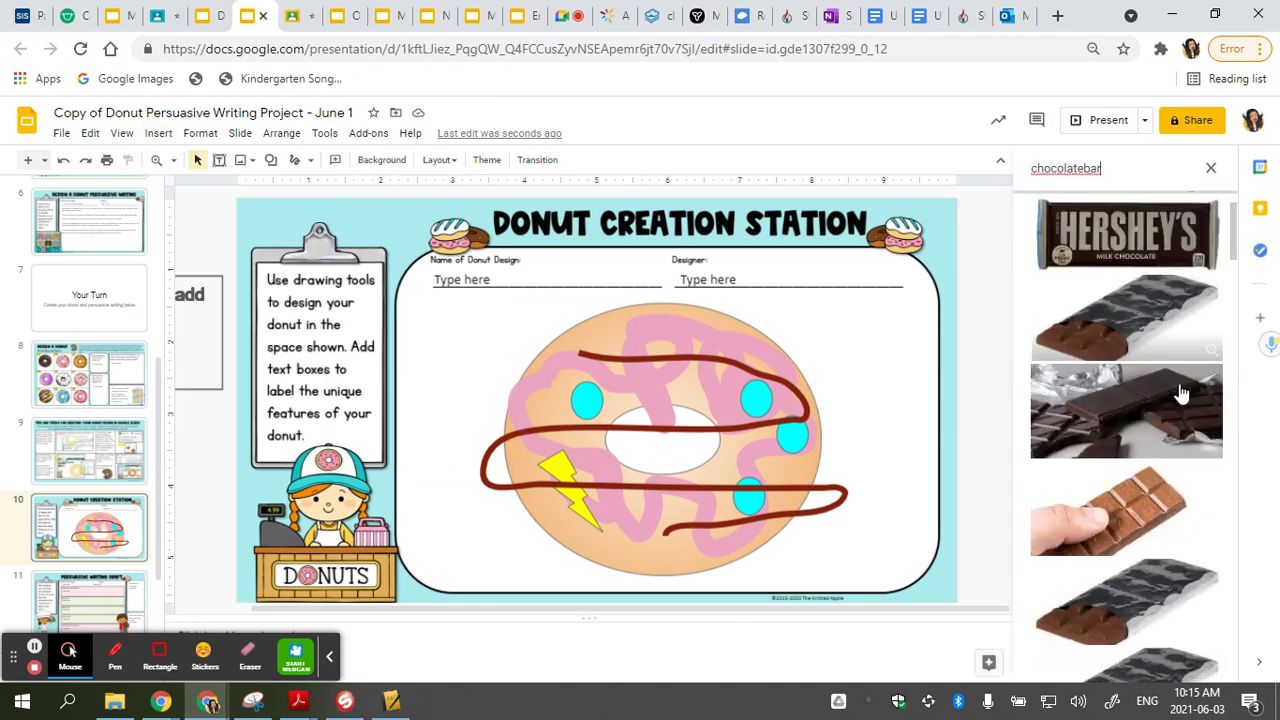
left_click(1157, 568)
left_click(1189, 665)
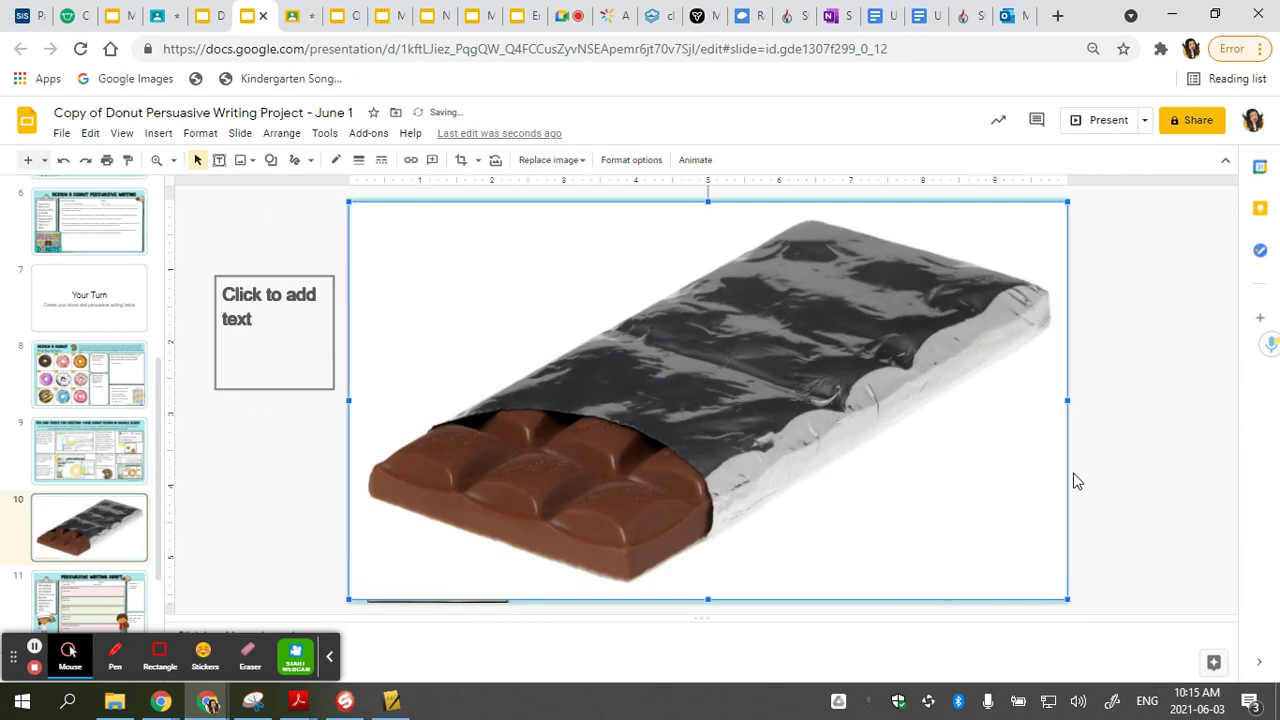
left_click(929, 446)
key("Delete")
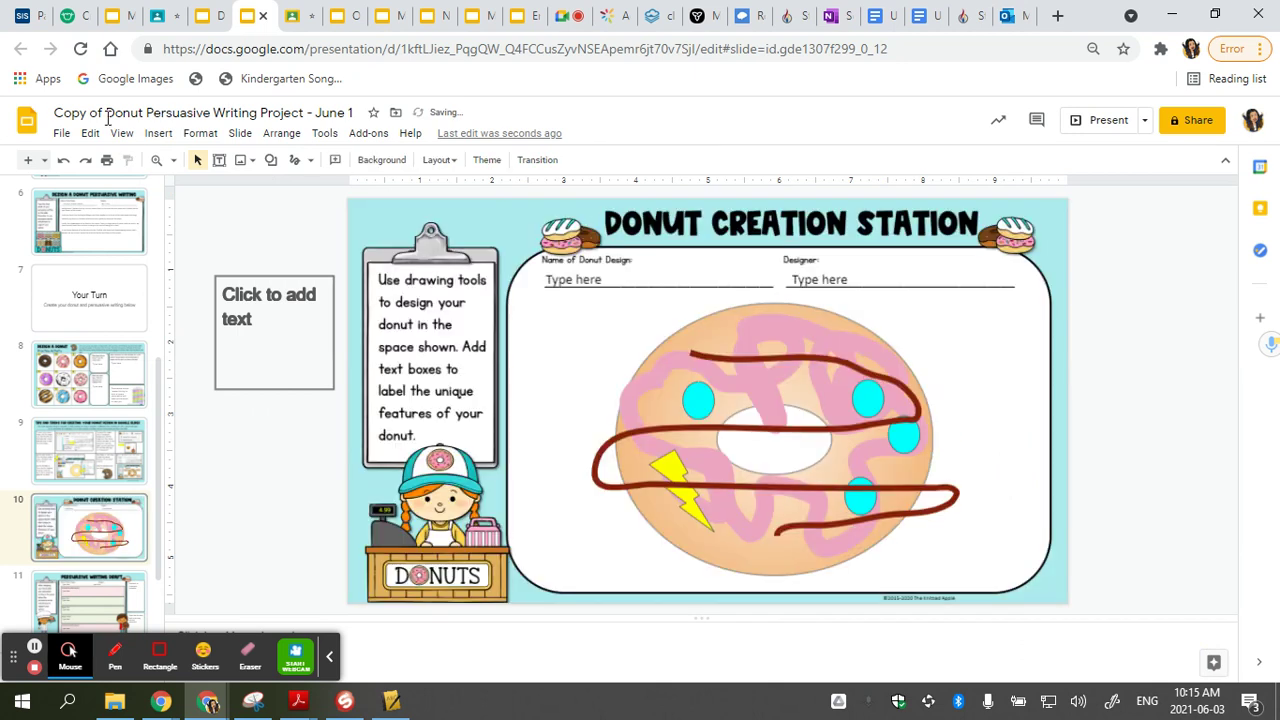
left_click(158, 133)
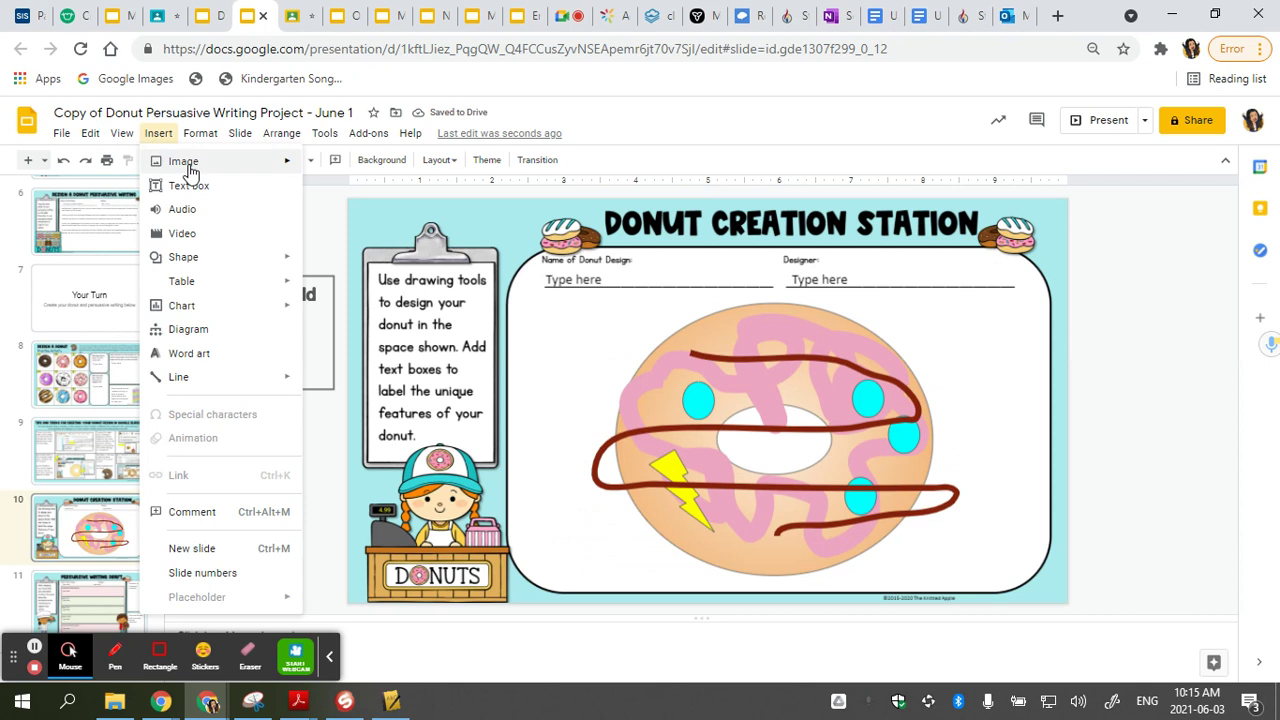
mouse_move(189, 167)
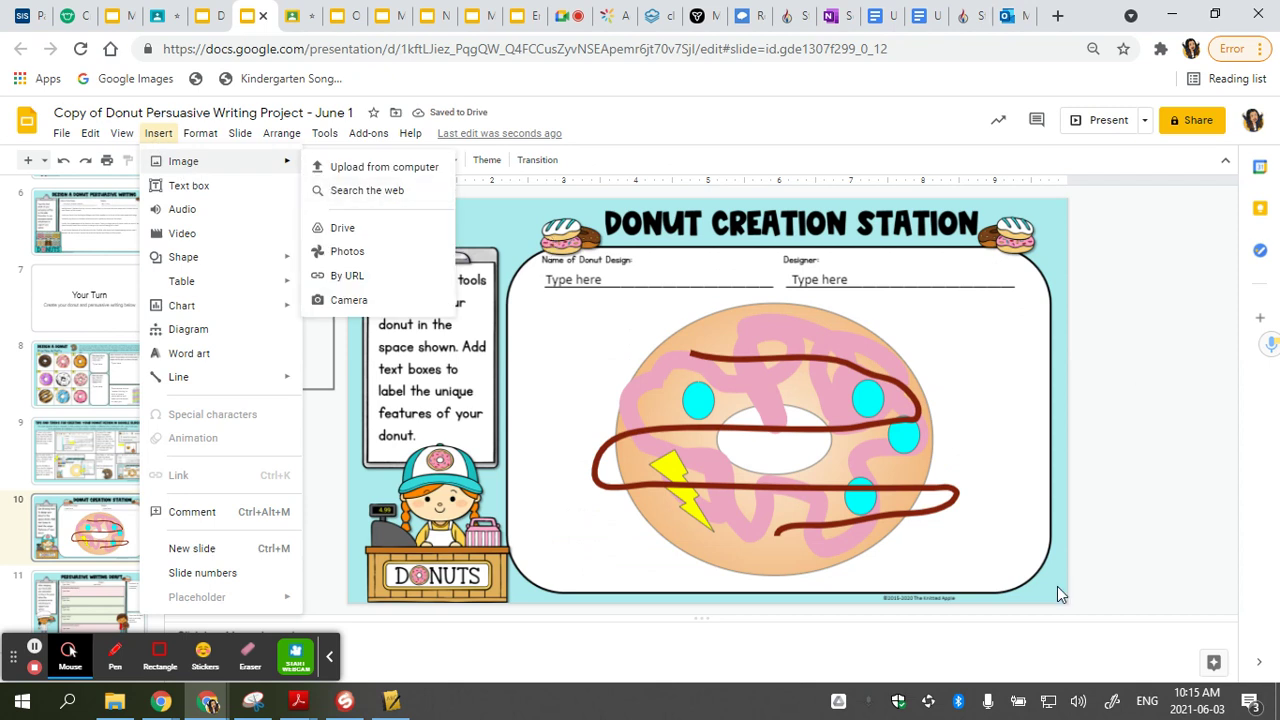